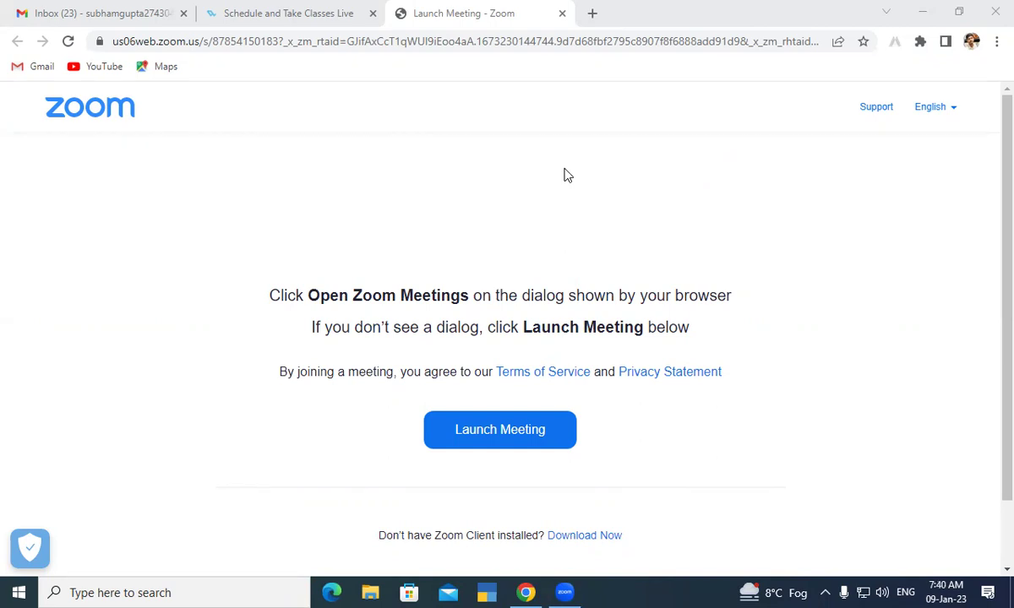
# Open Gmail's full settings on the Forwarding and POP/IMAP page.
pyautogui.click(109, 12)
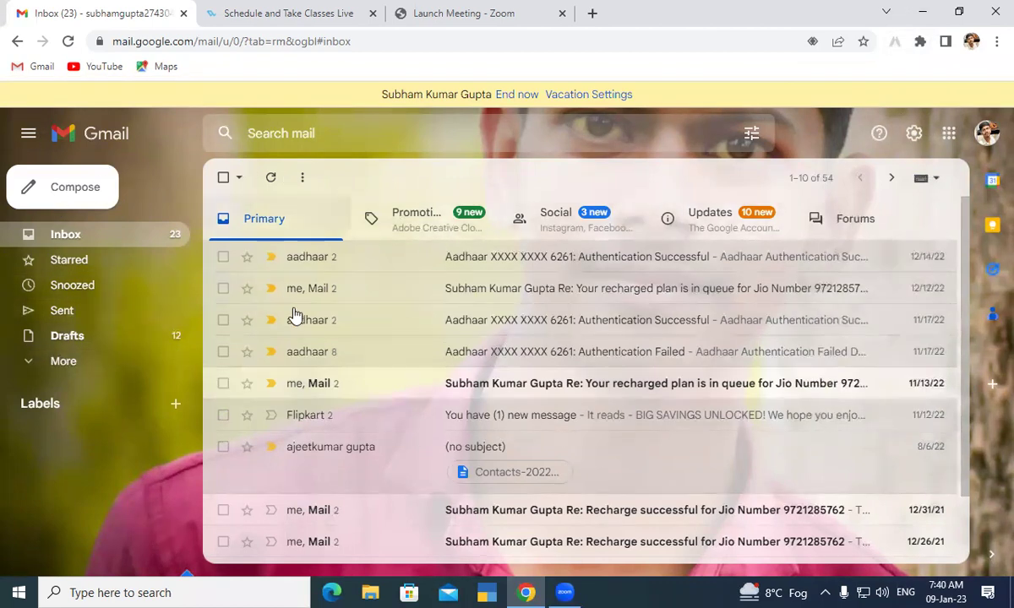
pyautogui.click(912, 135)
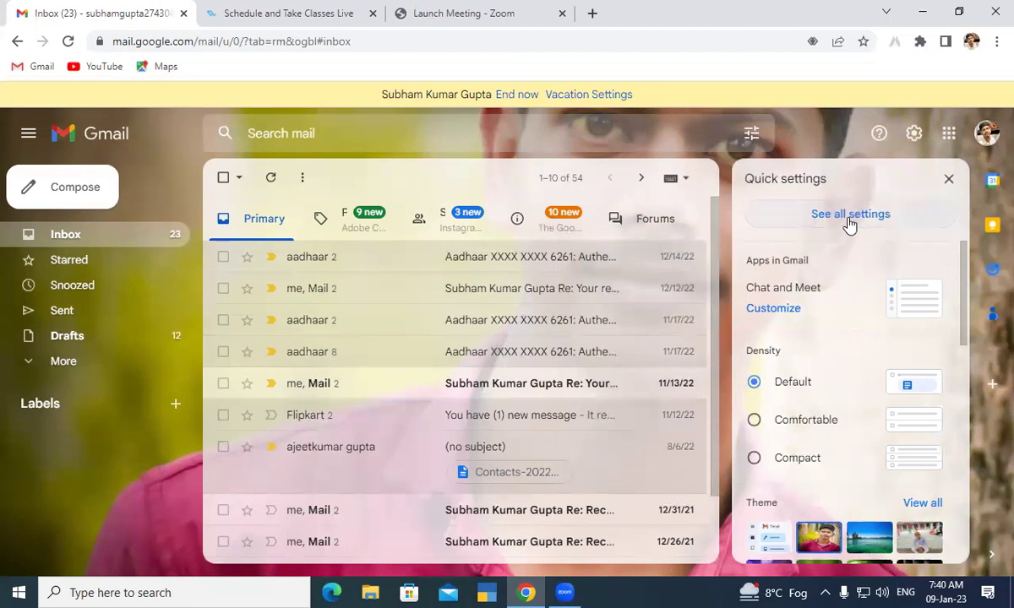
pyautogui.click(849, 219)
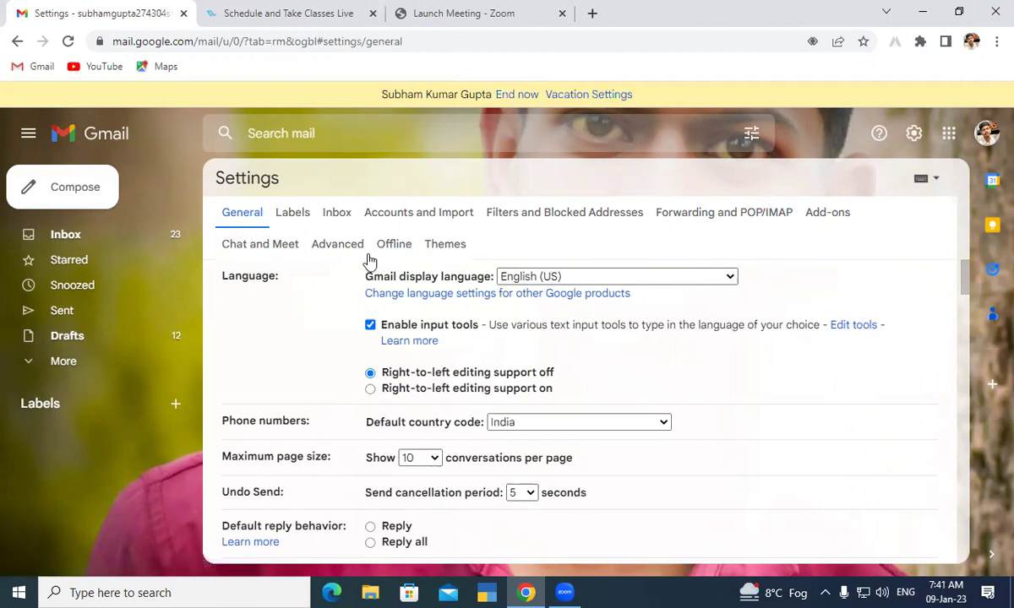
pyautogui.click(725, 213)
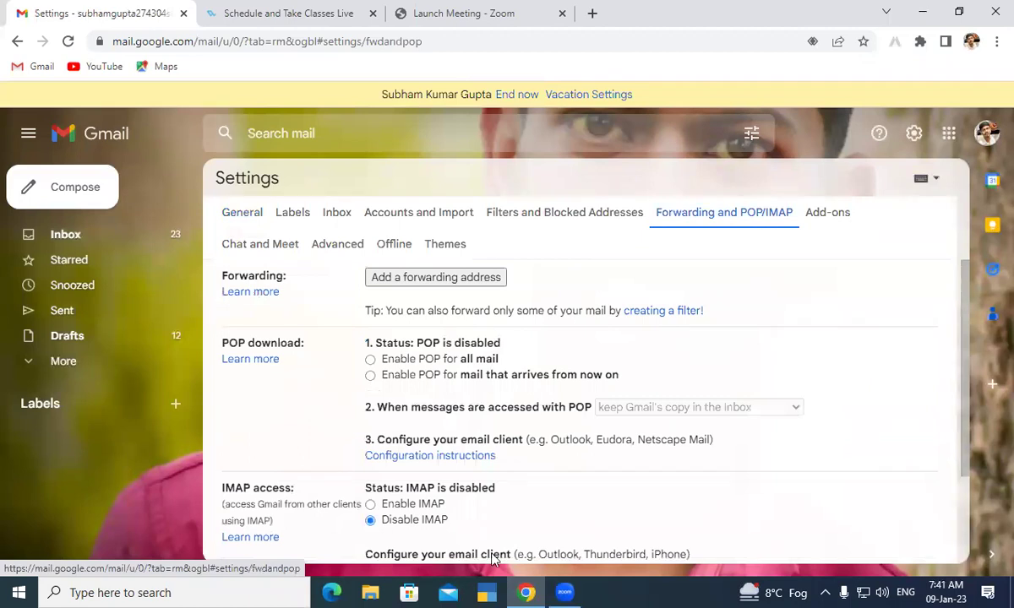
# Choose 'Enable POP for all mail' under POP download.
pyautogui.scroll(-1, 726, 347)
pyautogui.scroll(1, 726, 346)
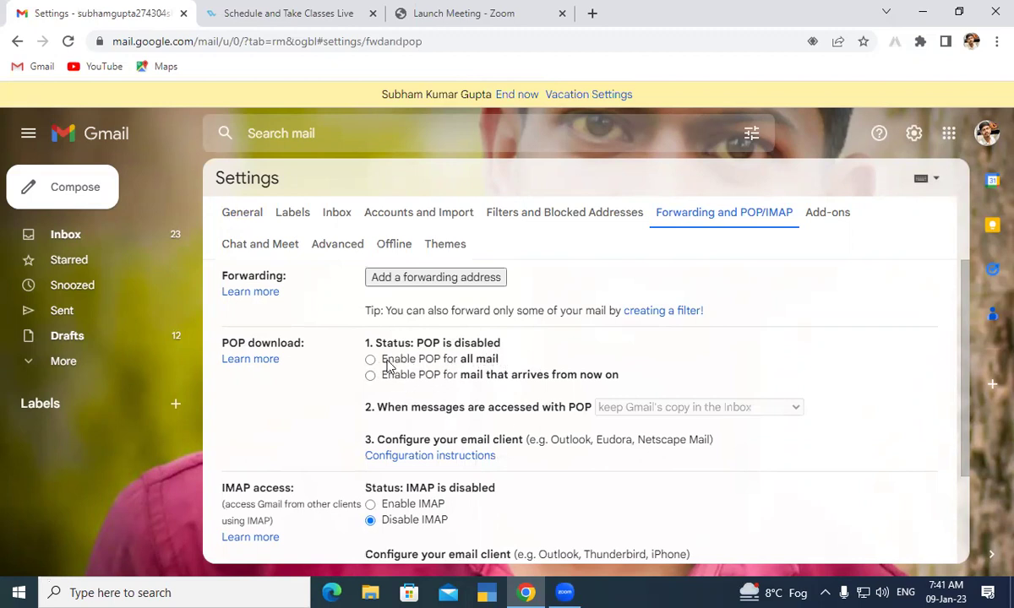
pyautogui.click(370, 360)
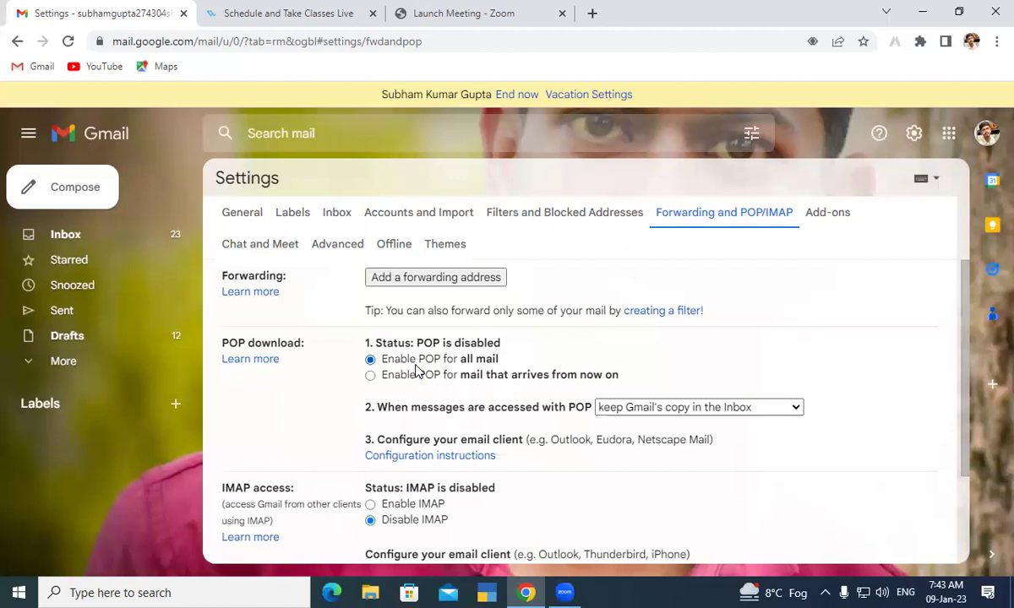
# Choose 'Enable IMAP' under IMAP access, keeping auto-expunge on and no folder size limit.
pyautogui.scroll(-1, 823, 291)
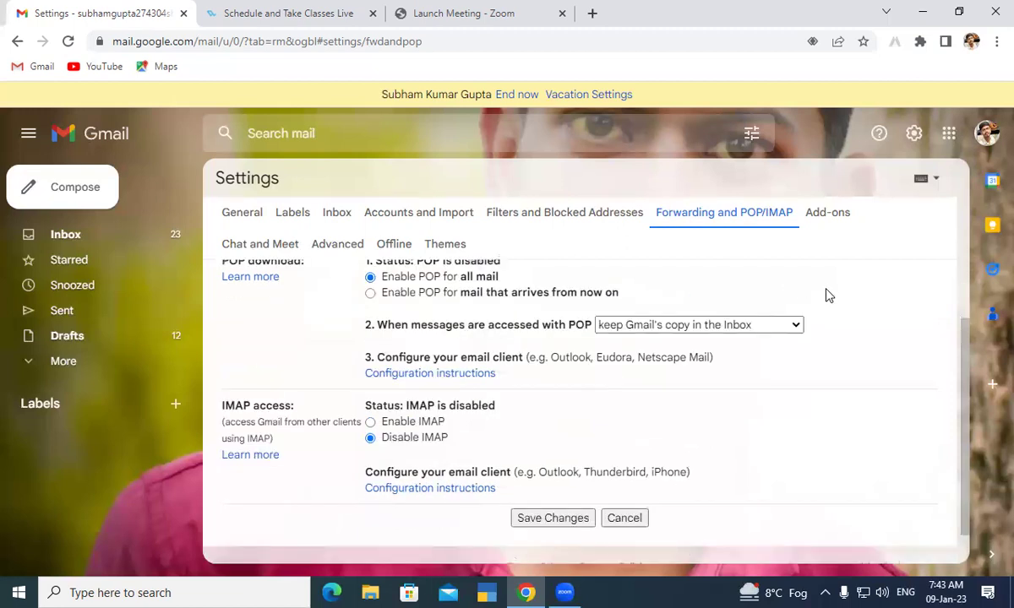
pyautogui.scroll(-1, 829, 294)
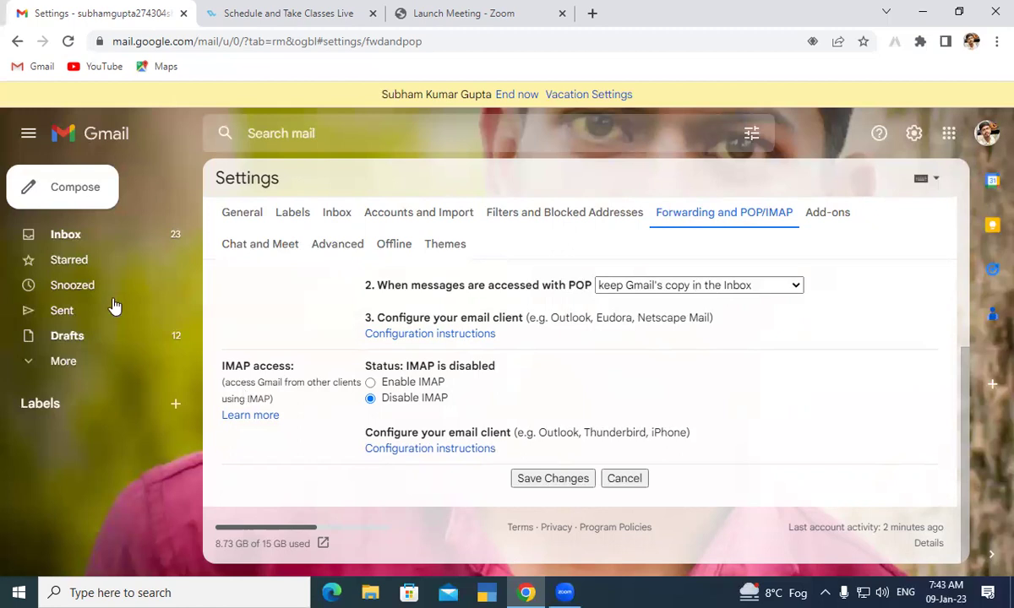
pyautogui.click(371, 384)
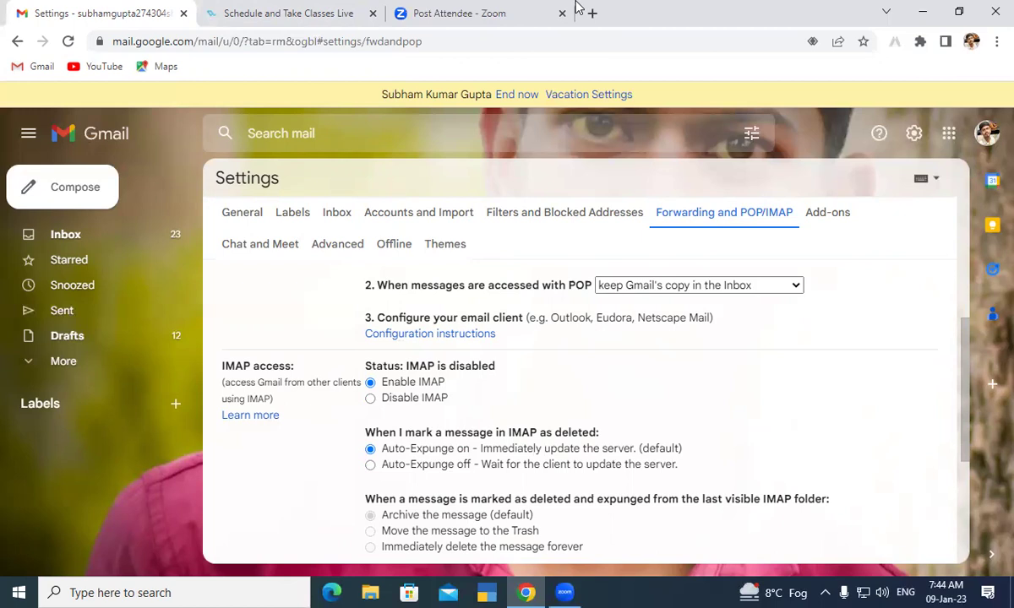
pyautogui.scroll(-3, 539, 359)
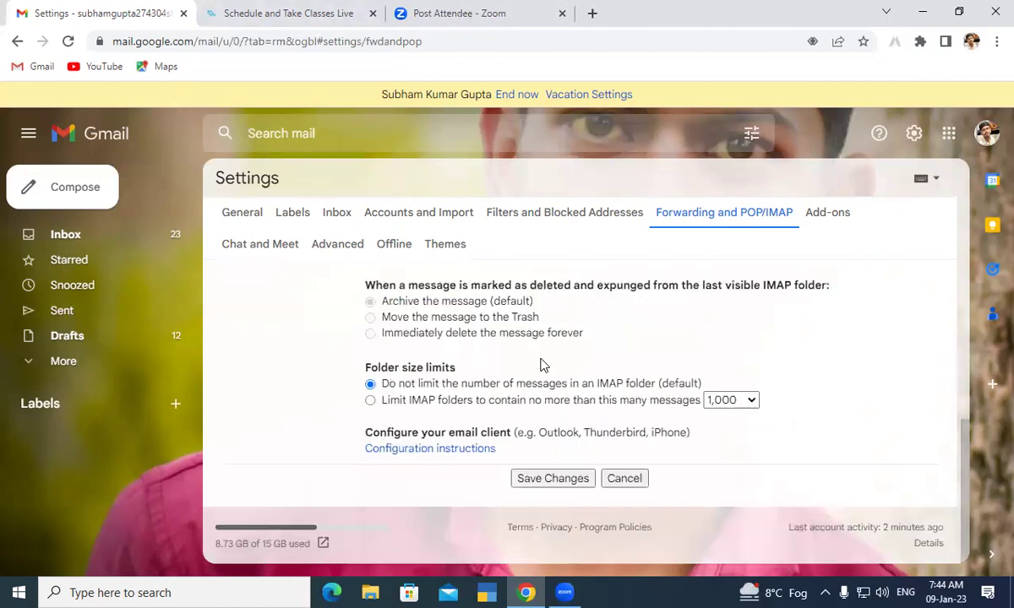
# Save the POP and IMAP changes and reopen Gmail's full settings.
pyautogui.click(563, 479)
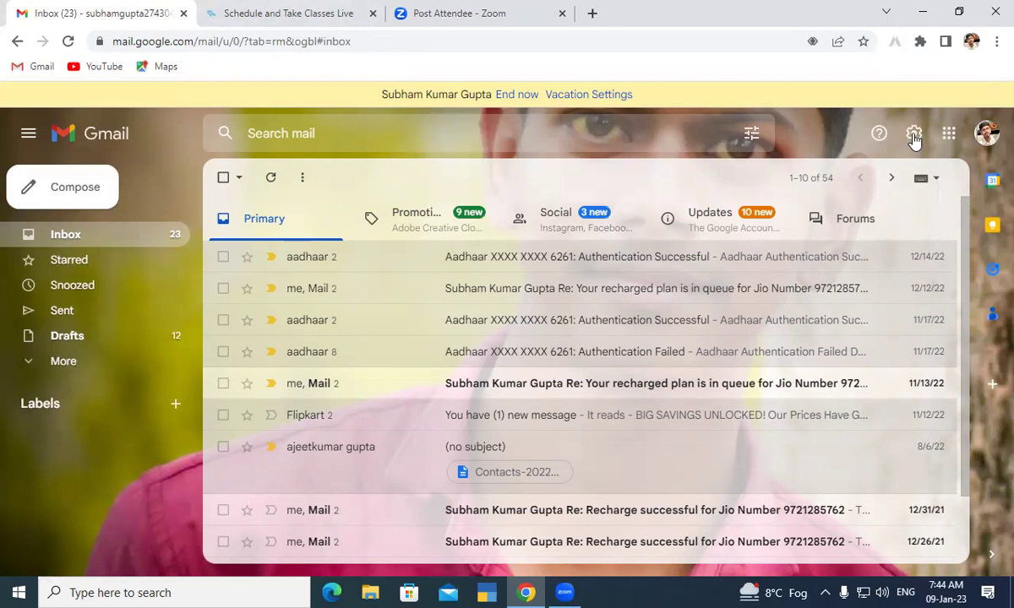
pyautogui.click(913, 136)
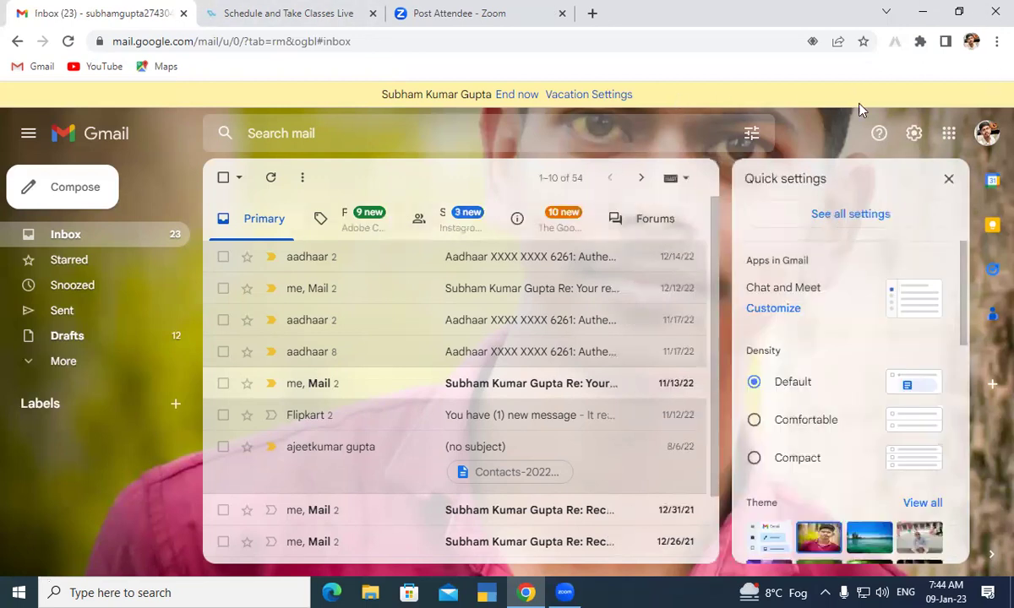
pyautogui.click(836, 221)
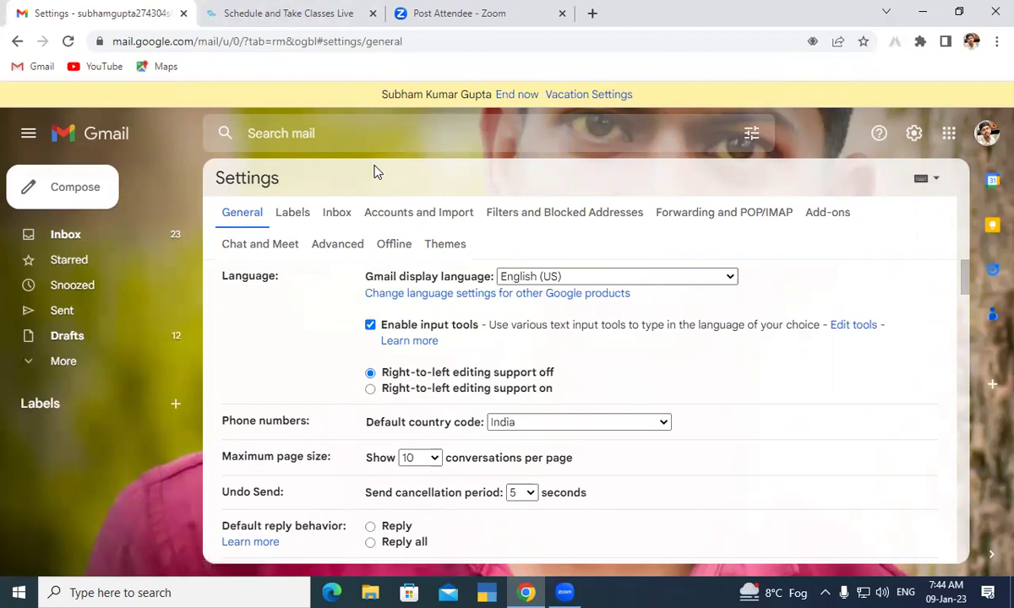
# Go to Accounts and Import and open 'Other Google Account settings' in a new tab.
pyautogui.click(418, 215)
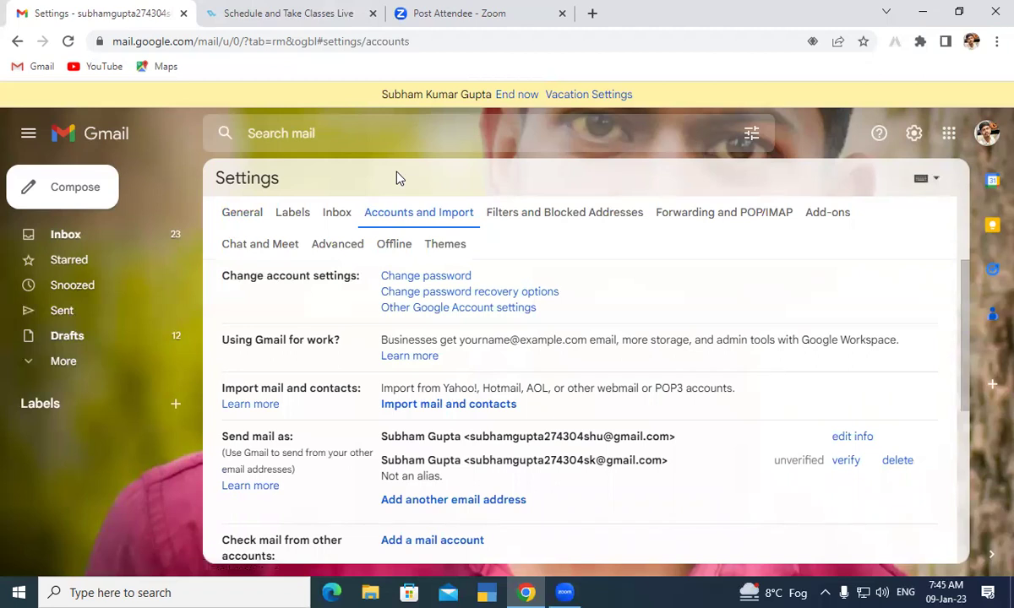
pyautogui.click(448, 309)
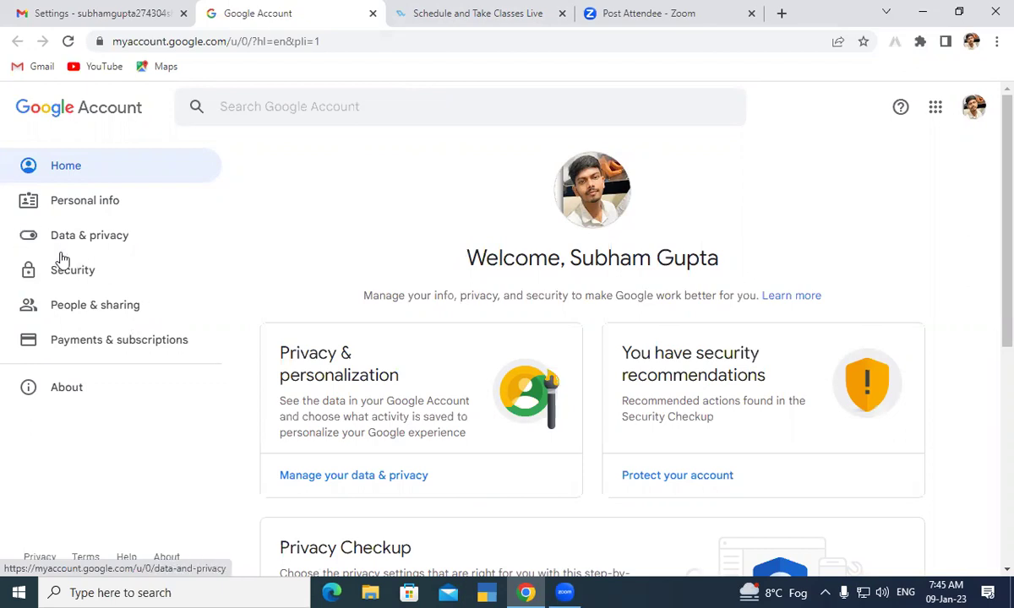
# Open Google Account Security and scroll to the 'Signing in to Google' section.
pyautogui.click(75, 274)
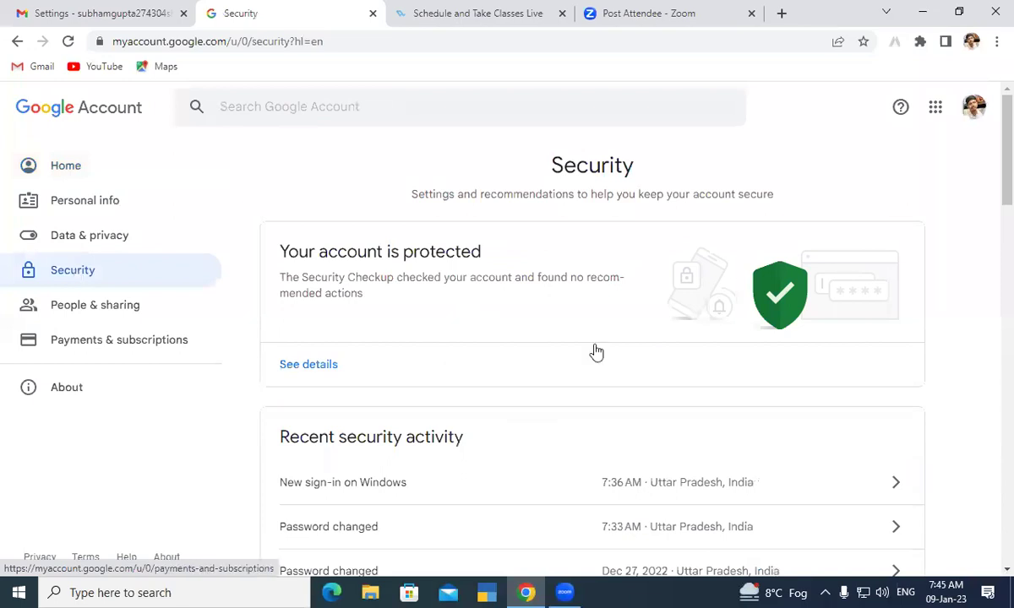
pyautogui.scroll(-4, 992, 158)
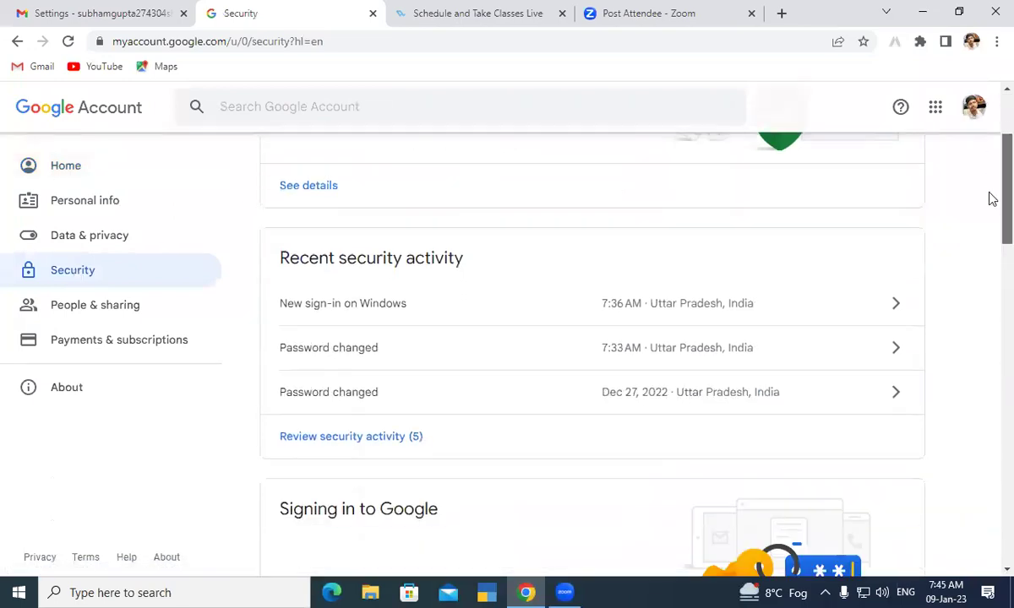
pyautogui.scroll(-3, 992, 242)
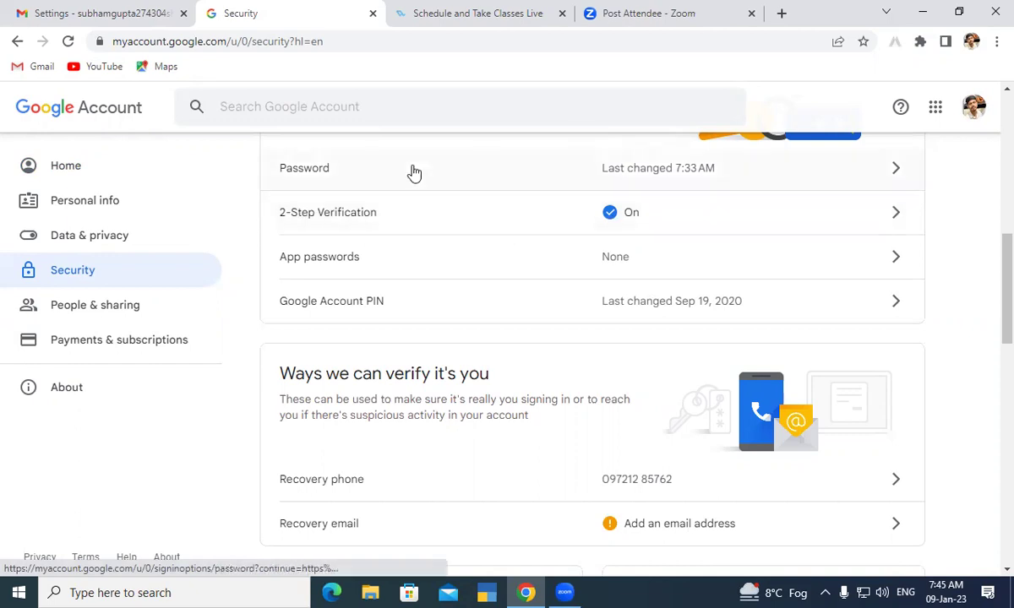
# Turn off 2-Step Verification and confirm in the dialog.
pyautogui.click(697, 219)
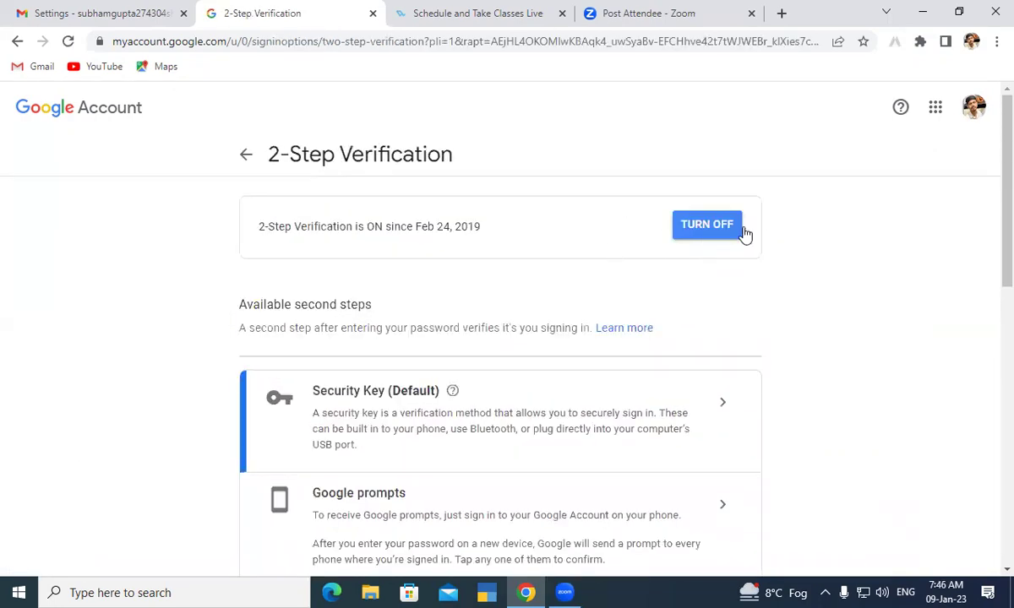
pyautogui.click(688, 230)
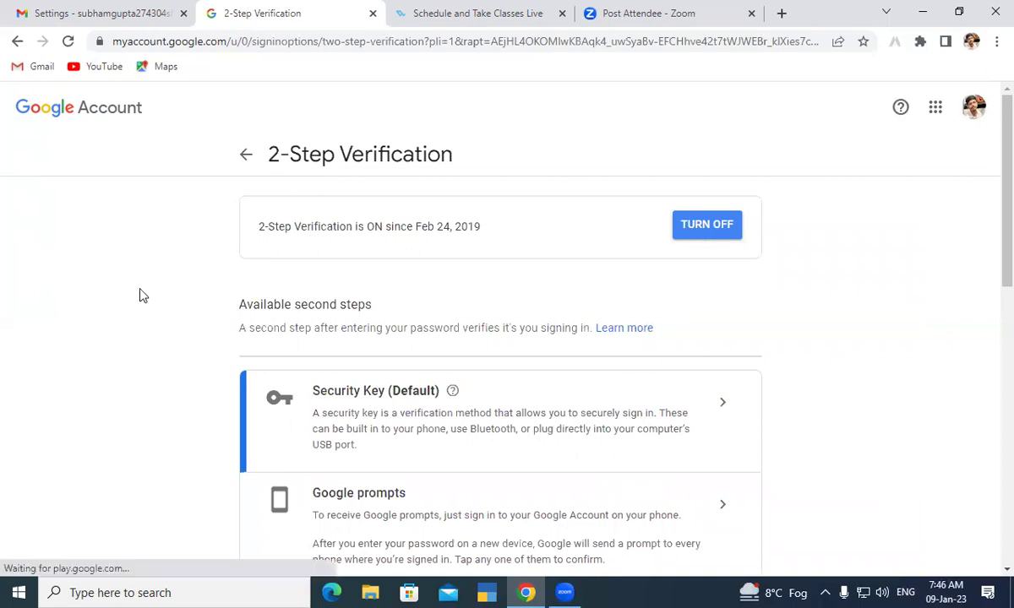
pyautogui.click(701, 230)
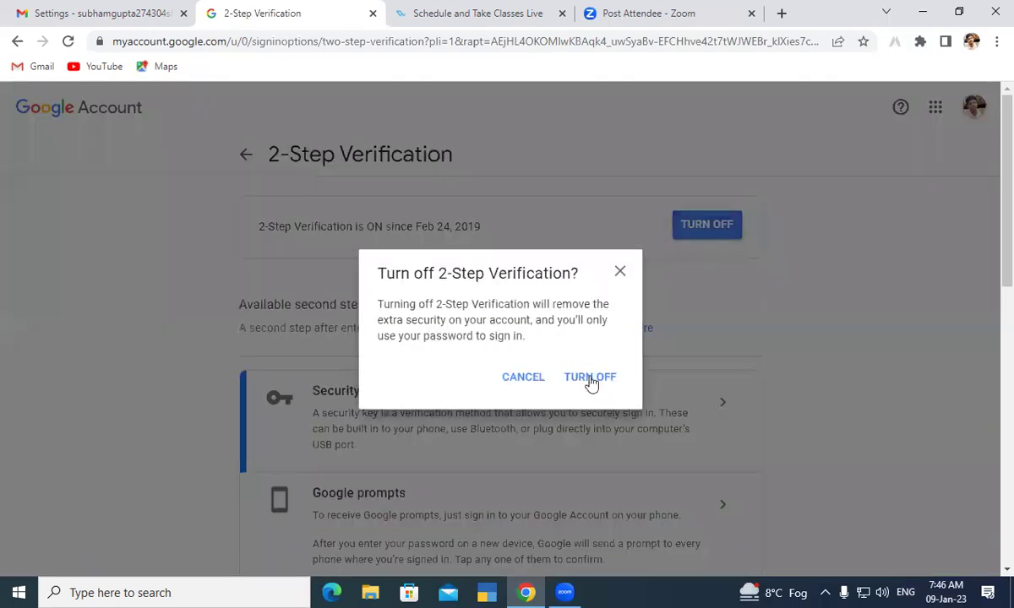
pyautogui.click(585, 378)
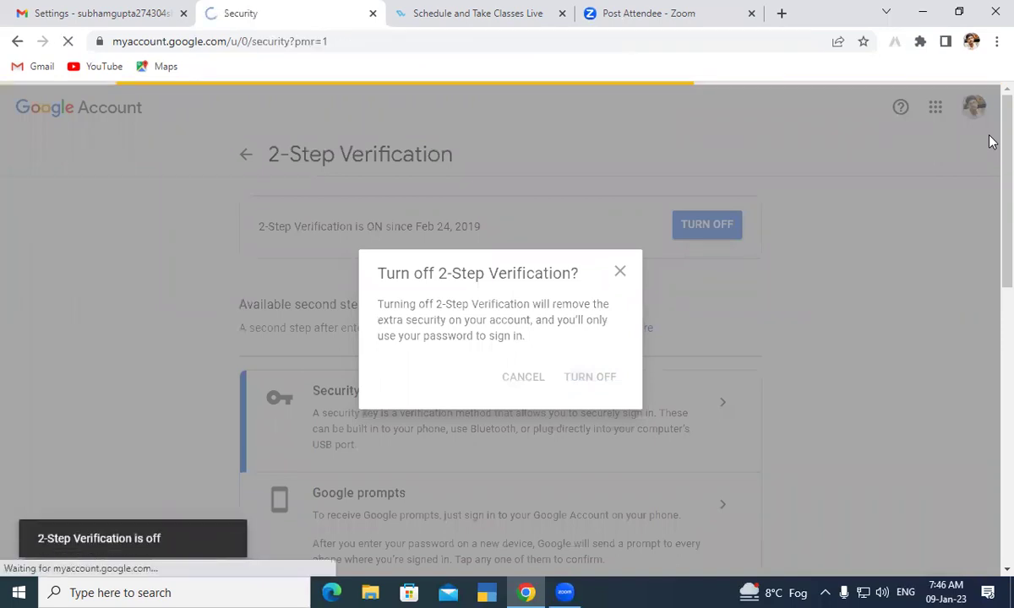
# Return to Signing in to Google, where 2-Step Verification now shows Off, and select that row.
pyautogui.scroll(-5, 555, 222)
pyautogui.scroll(-2, 555, 221)
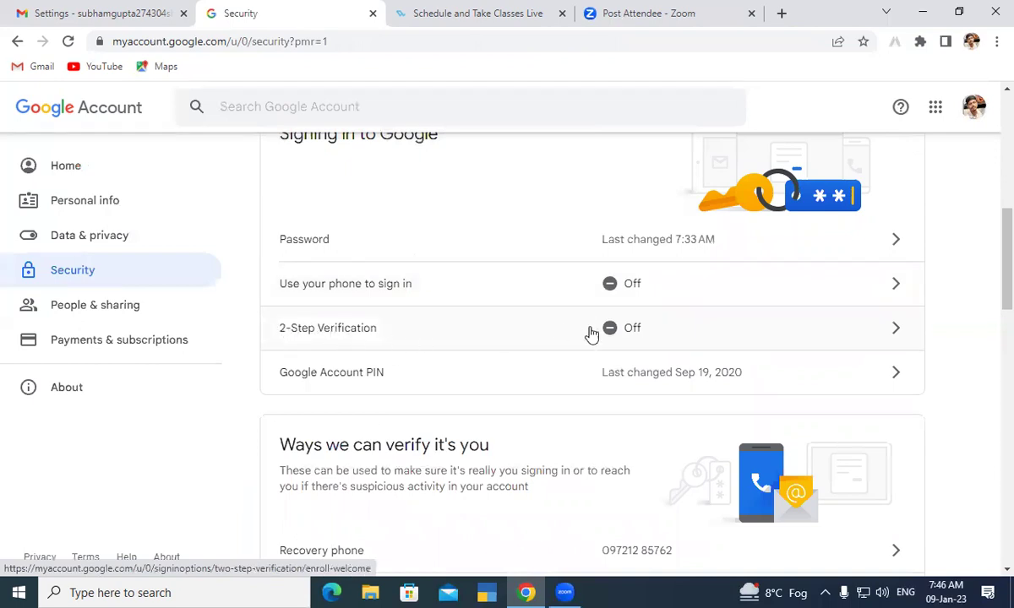
pyautogui.click(630, 330)
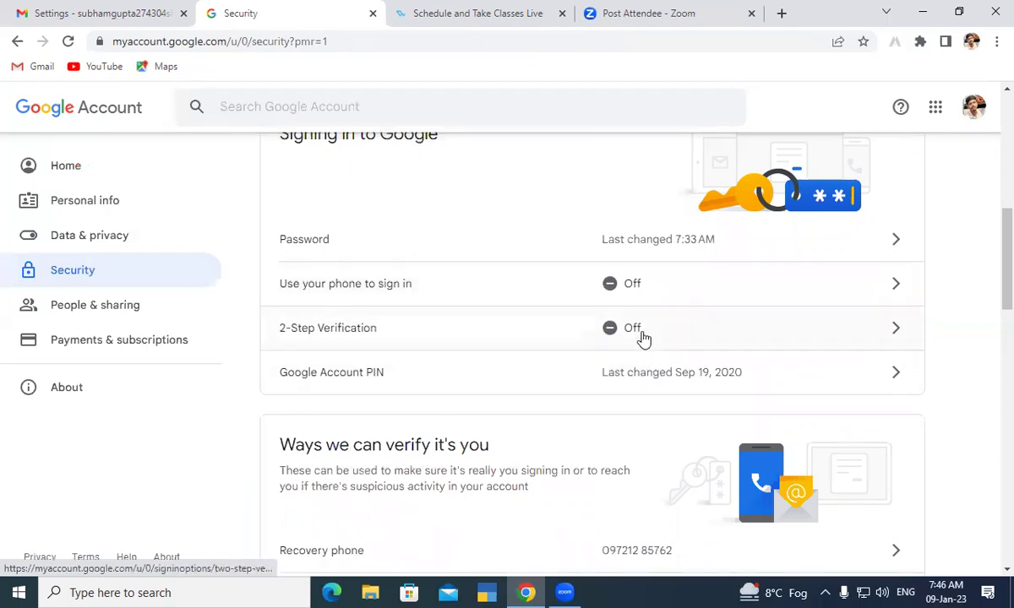
# Begin 2-Step Verification setup and have a code texted to the prefilled phone number.
pyautogui.click(642, 336)
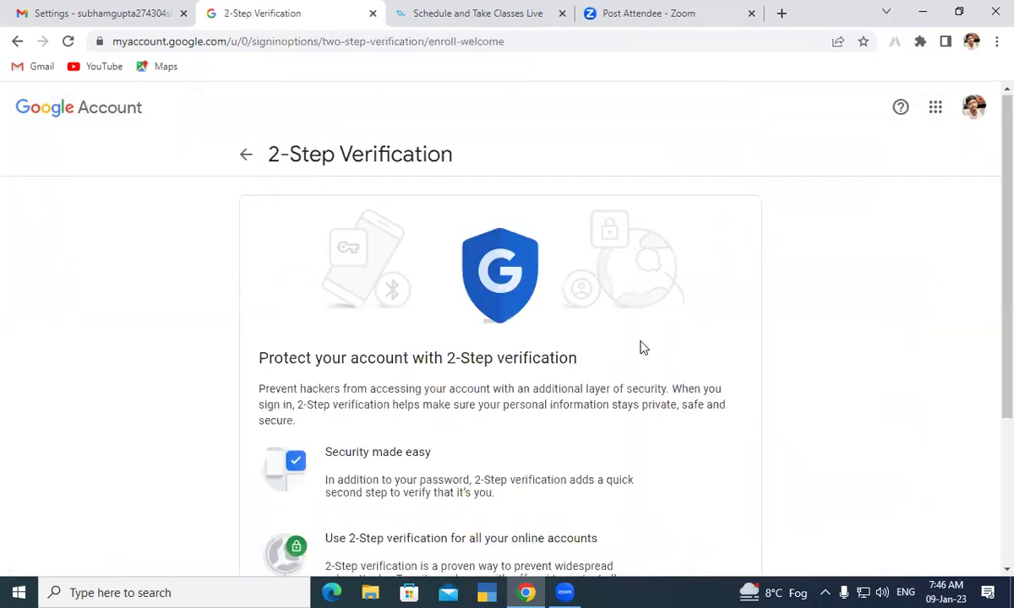
pyautogui.scroll(-2, 651, 380)
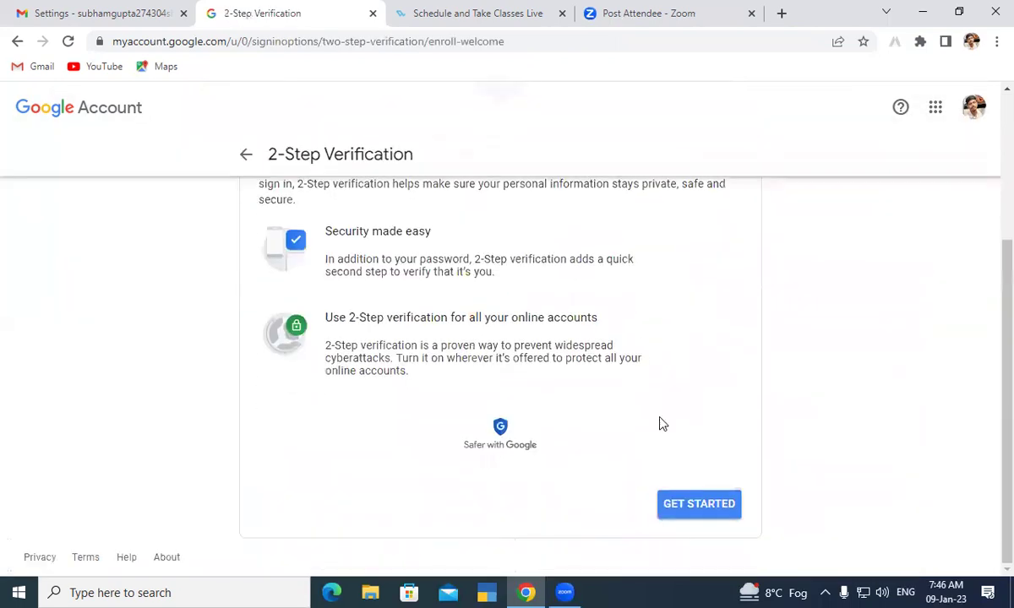
pyautogui.click(681, 505)
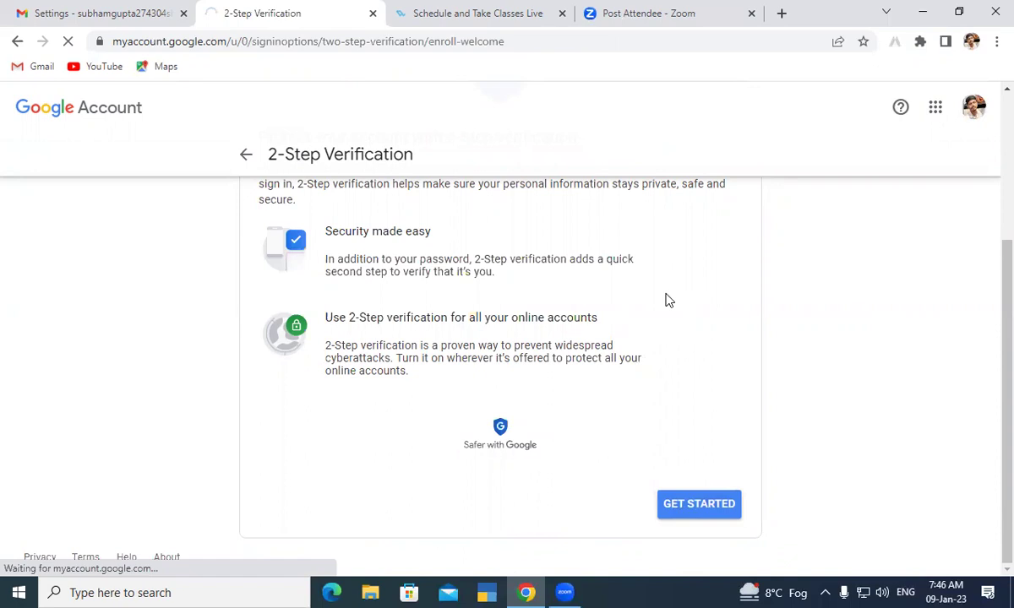
pyautogui.scroll(-2, 529, 320)
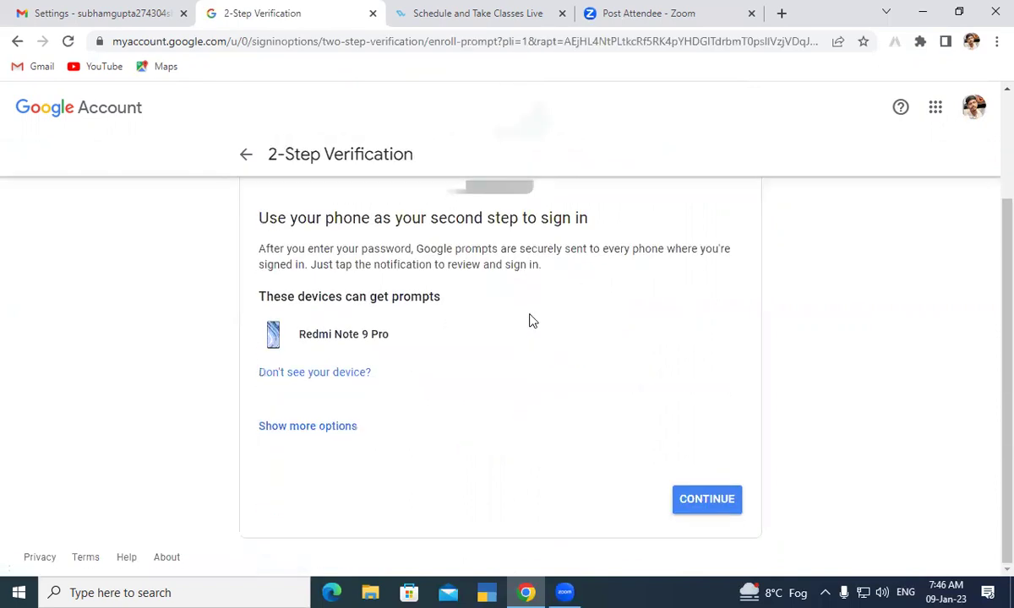
pyautogui.scroll(2, 567, 349)
pyautogui.scroll(-2, 583, 372)
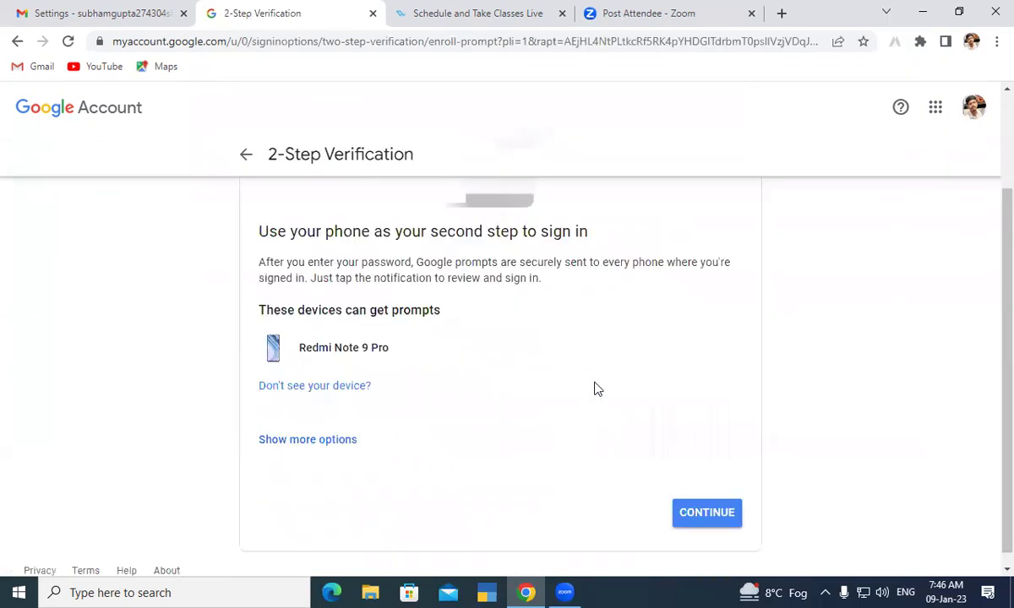
pyautogui.click(688, 499)
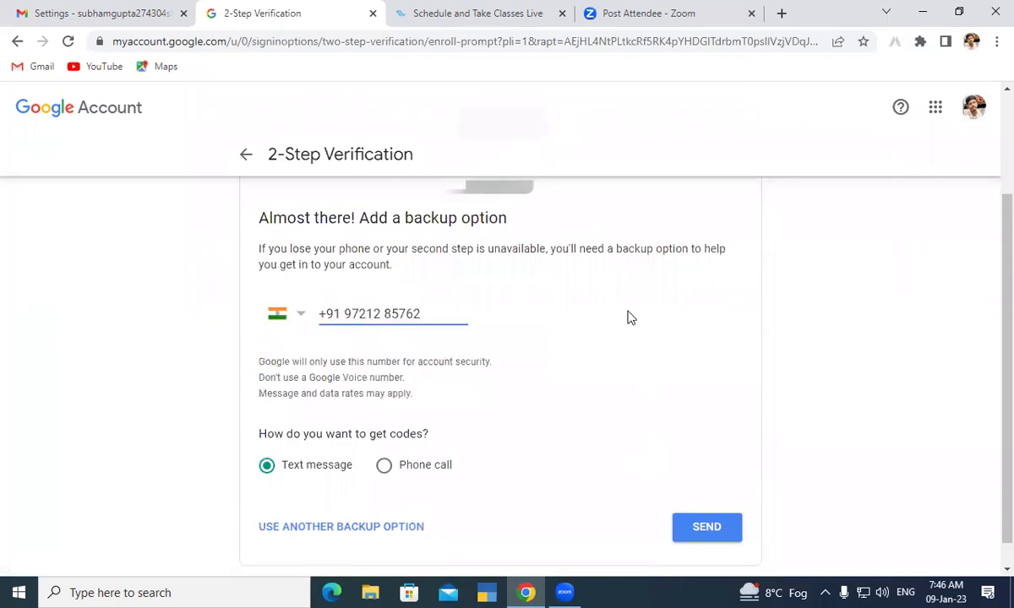
pyautogui.scroll(-1, 684, 532)
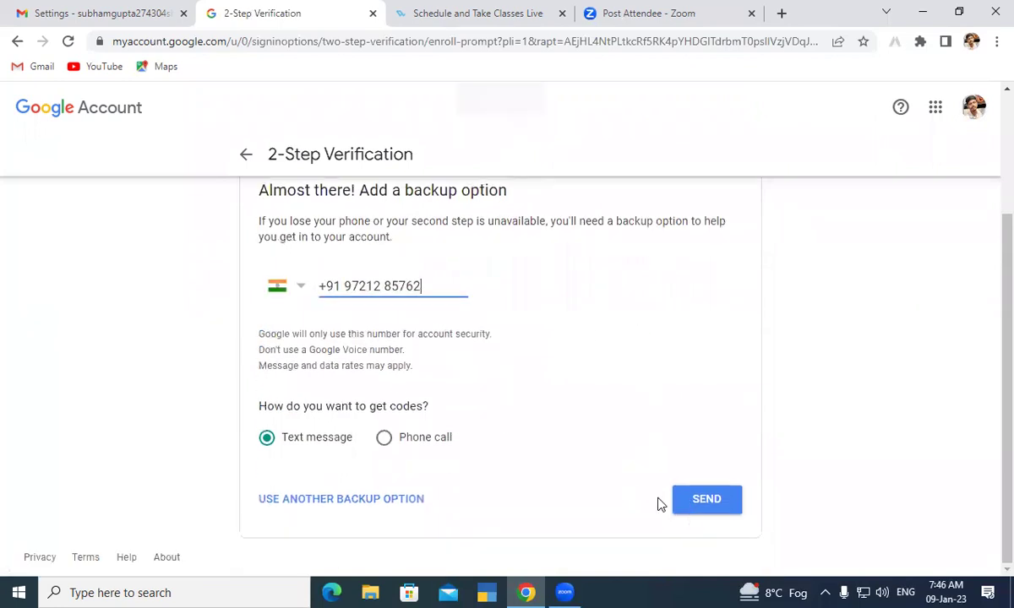
pyautogui.click(706, 502)
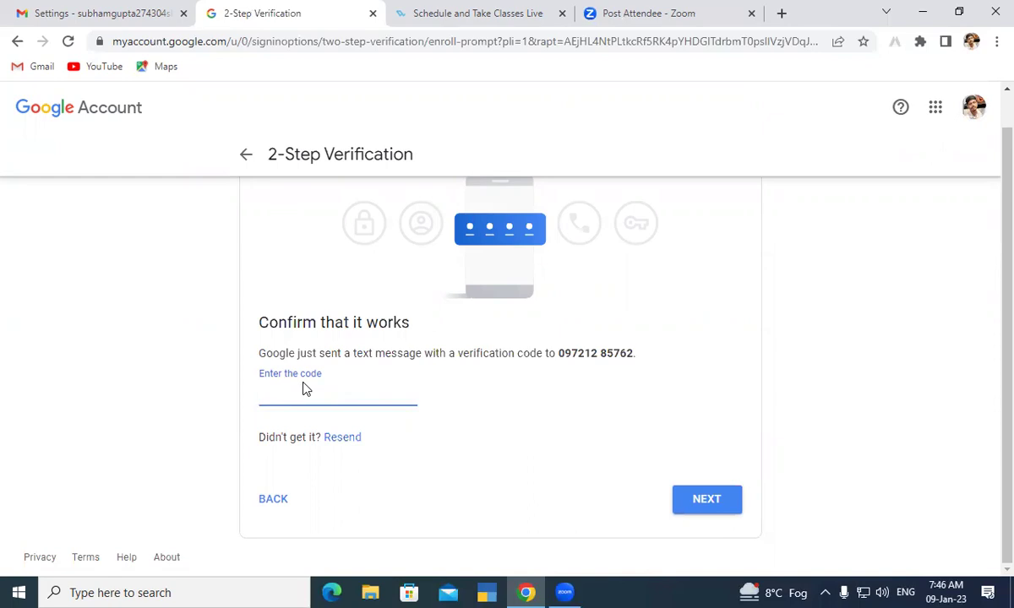
# Enter the texted verification code, fixing a mistyped digit, and switch 2-Step Verification on.
pyautogui.click(700, 504)
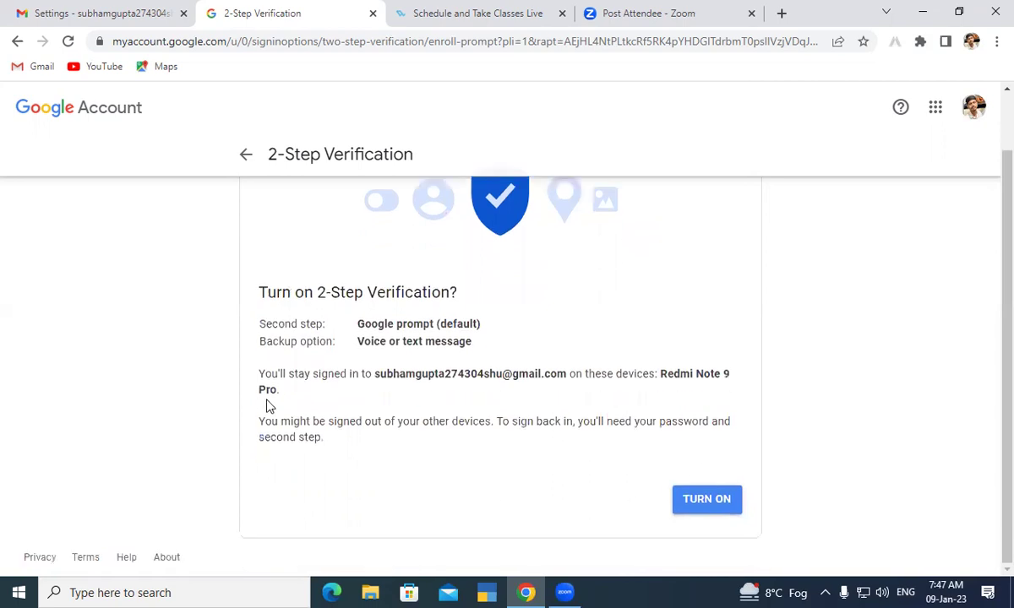
pyautogui.click(701, 501)
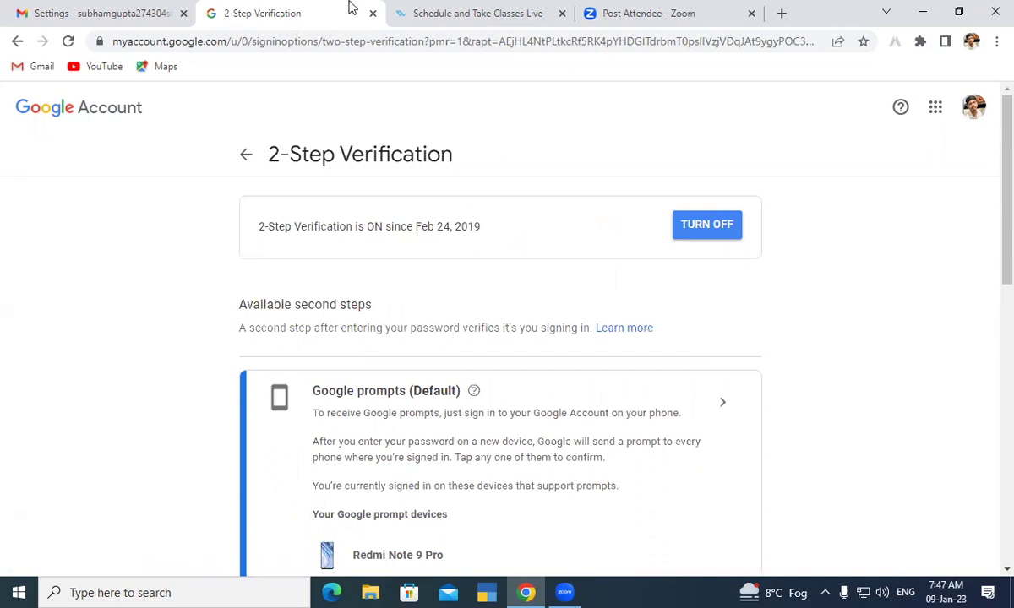
# Go back to the Security page, reload it, and open App passwords.
pyautogui.click(113, 111)
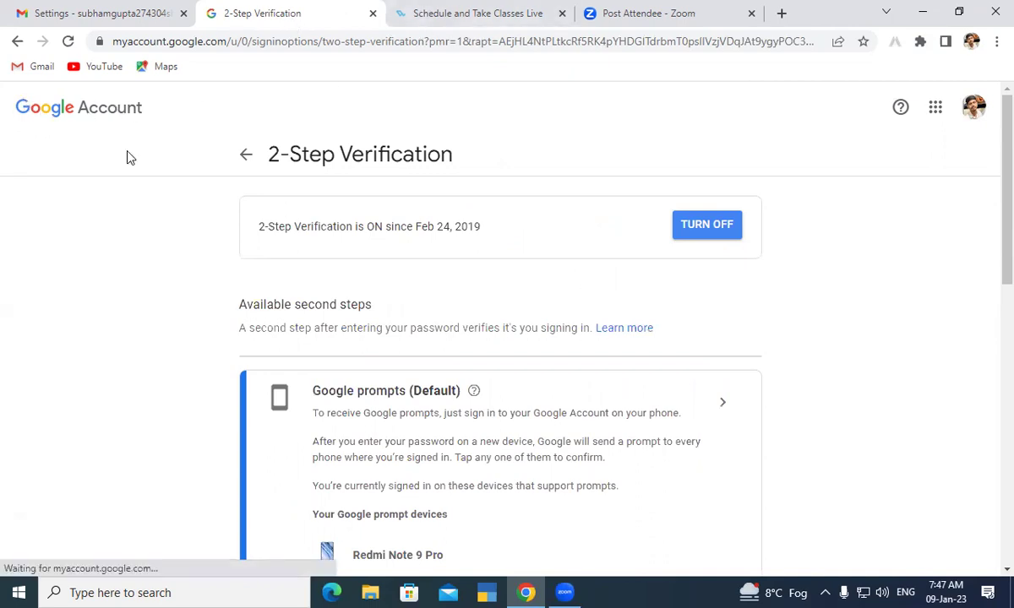
pyautogui.click(246, 155)
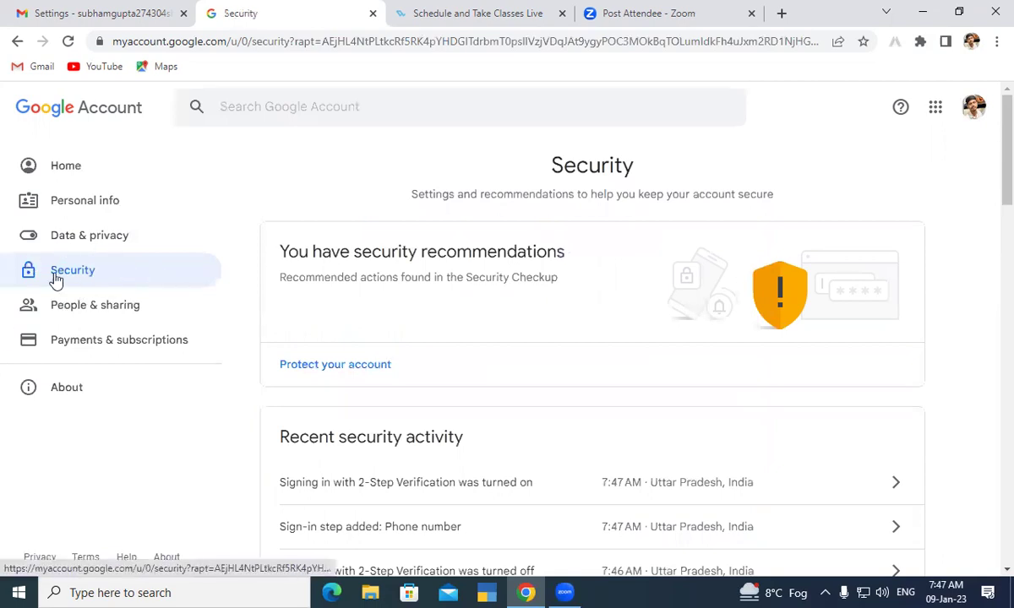
pyautogui.click(125, 279)
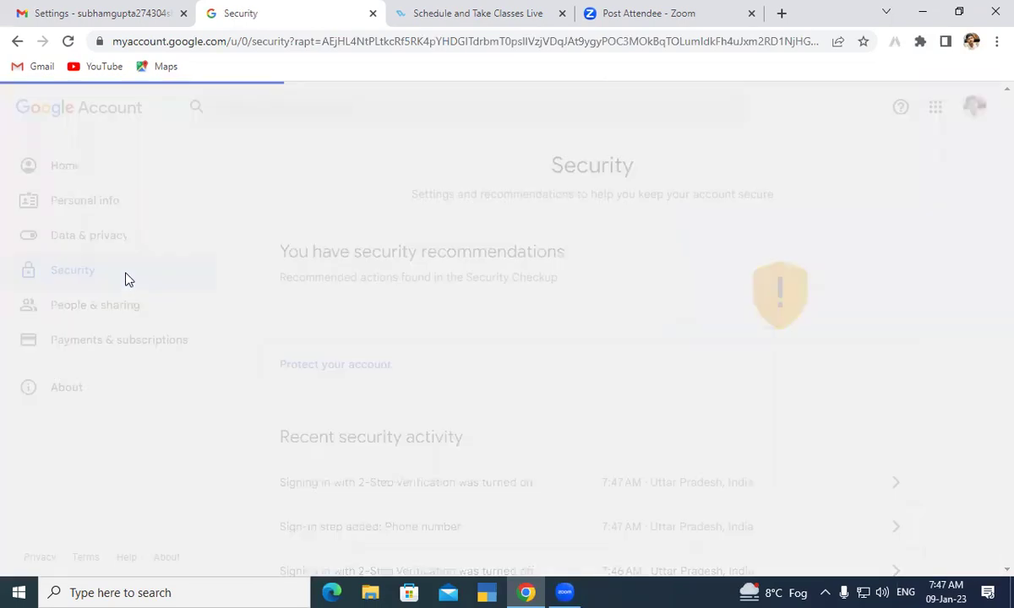
pyautogui.scroll(-6, 498, 226)
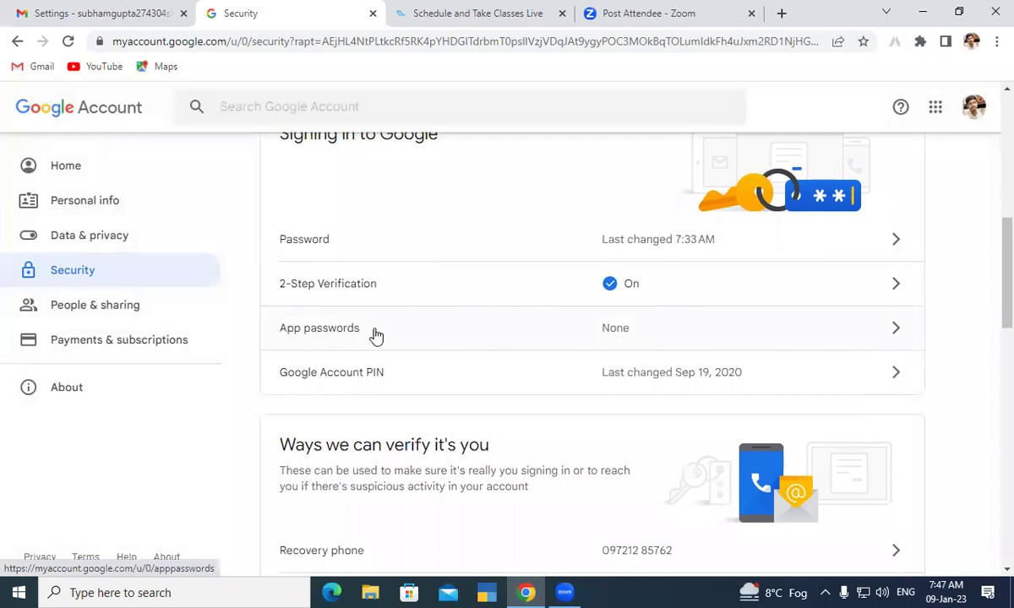
pyautogui.click(607, 338)
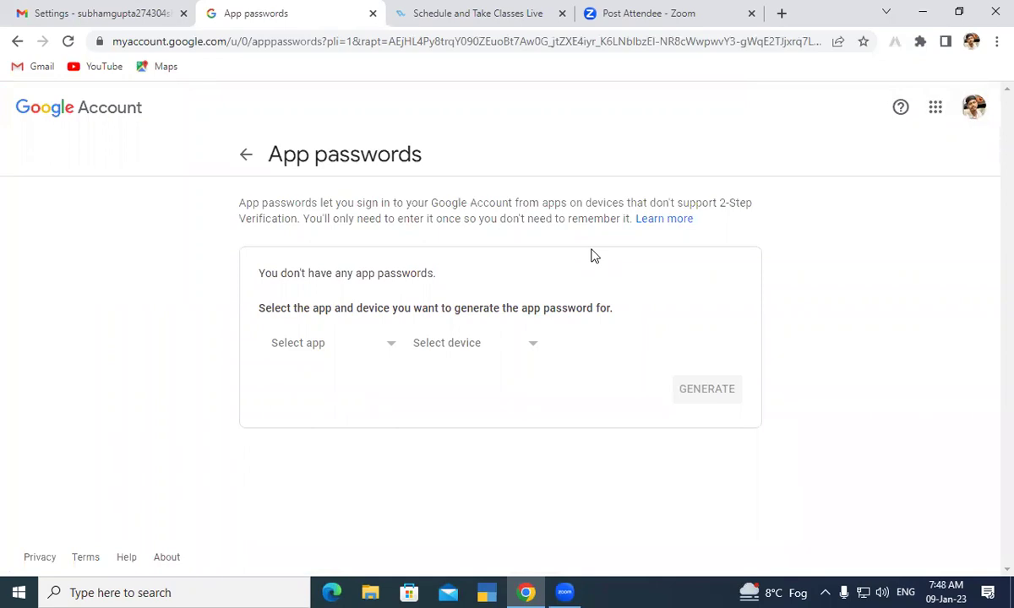
# Choose Mail as the app and Windows Computer as the device, then generate the password.
pyautogui.click(351, 348)
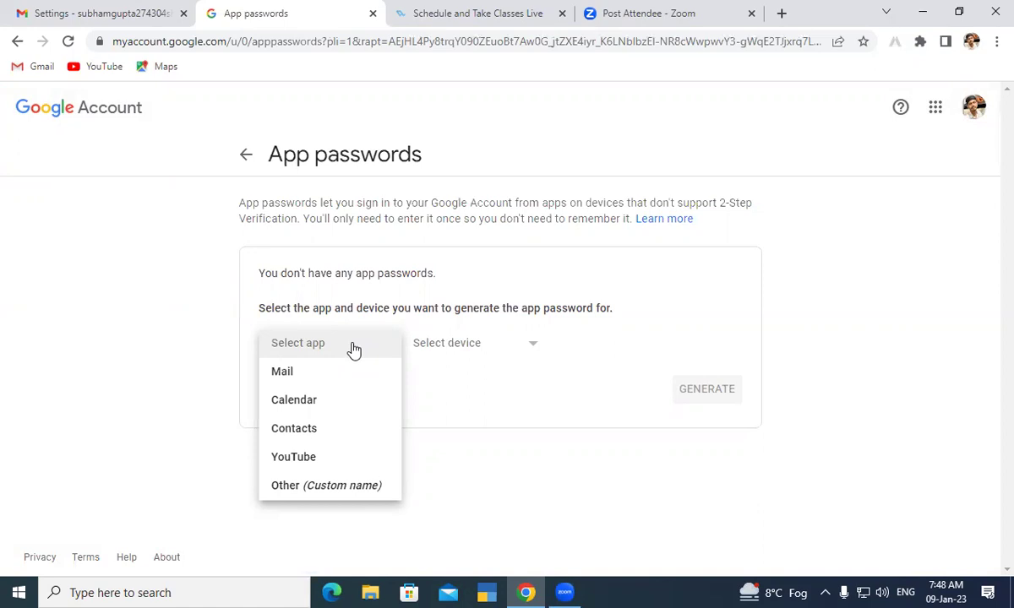
pyautogui.click(287, 378)
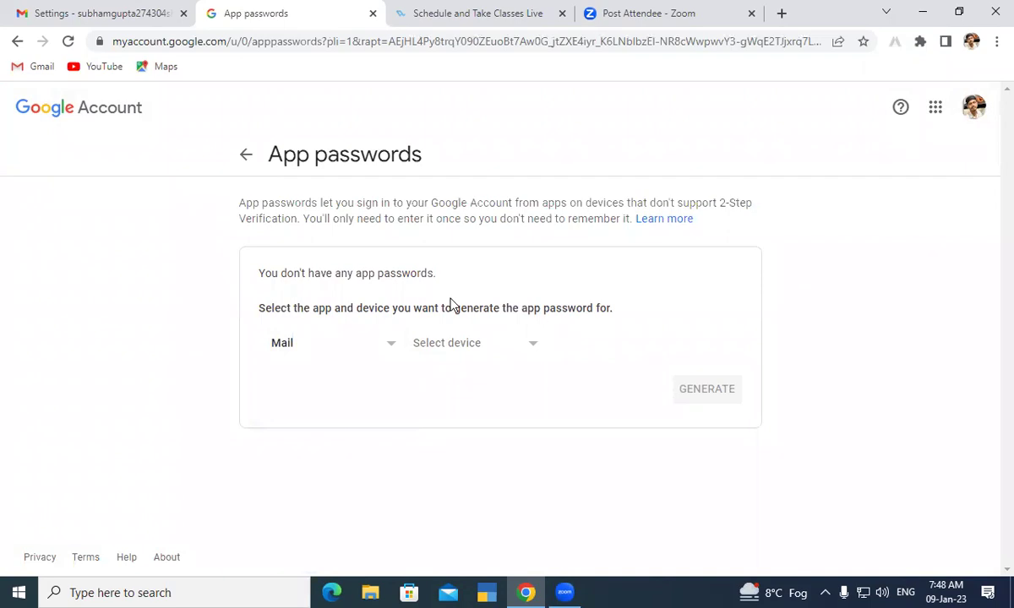
pyautogui.click(444, 347)
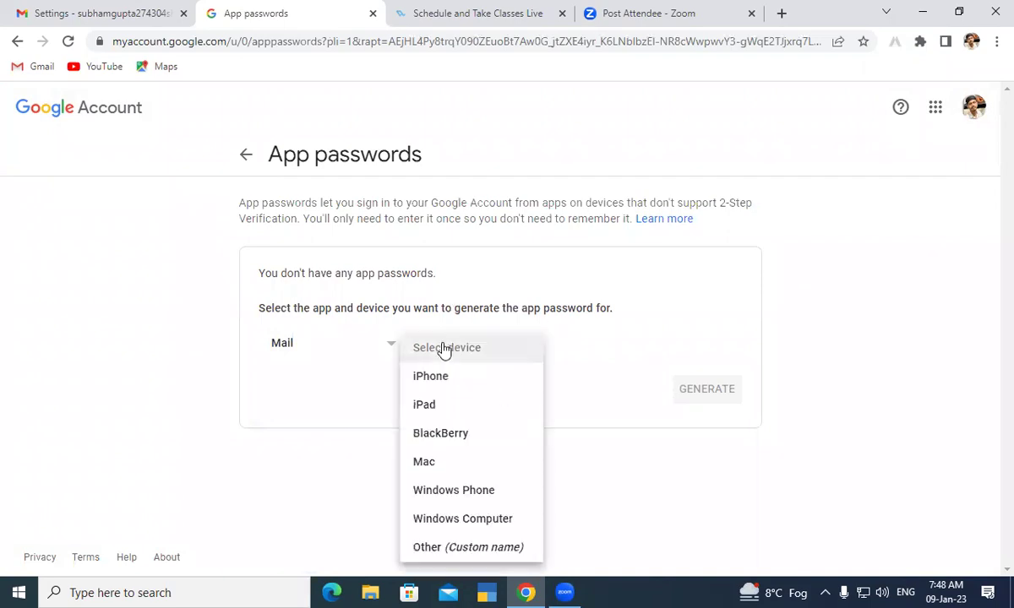
pyautogui.click(488, 519)
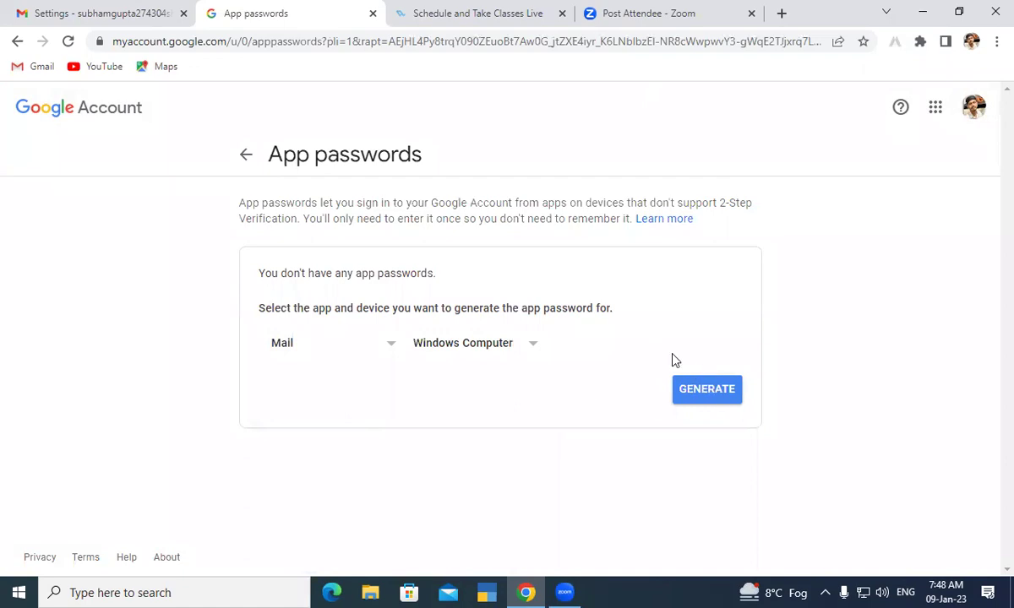
pyautogui.click(706, 395)
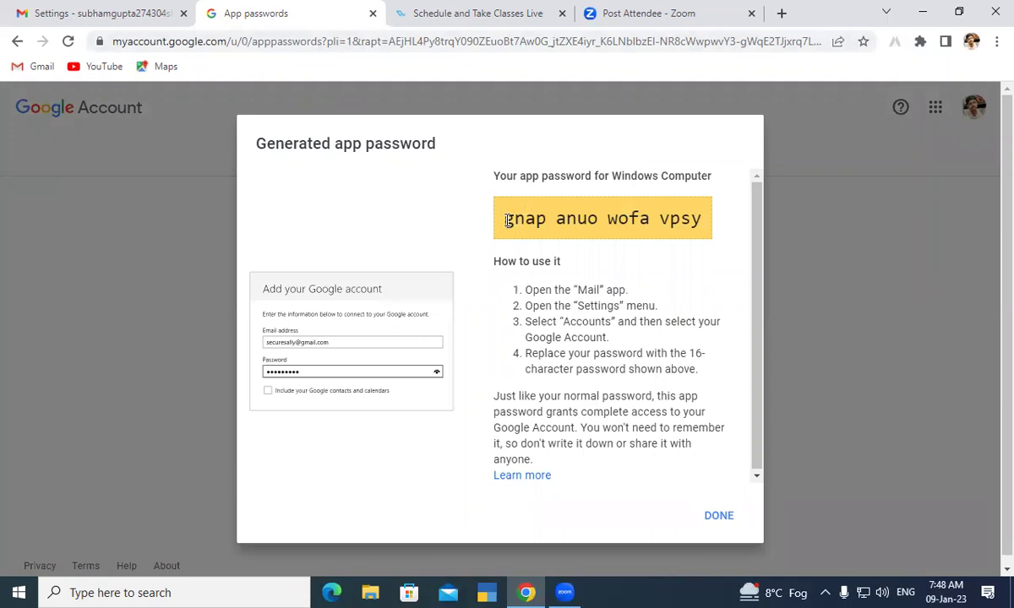
# Copy the generated 16-character app password and dismiss the password window with Done.
pyautogui.moveTo(506, 219); pyautogui.dragTo(708, 223)
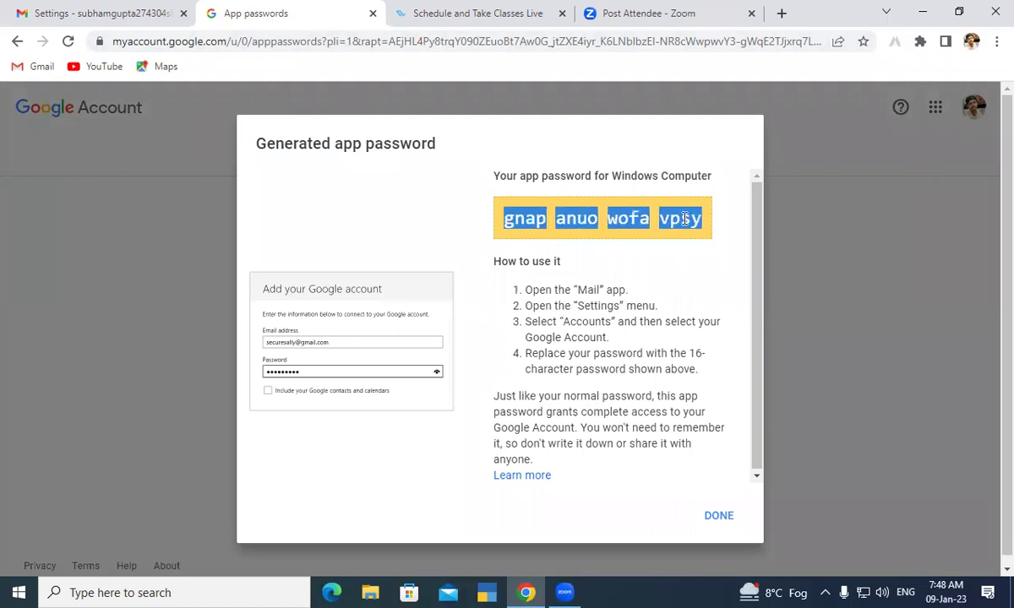
pyautogui.rightClick(708, 223)
pyautogui.click(712, 231)
pyautogui.click(718, 516)
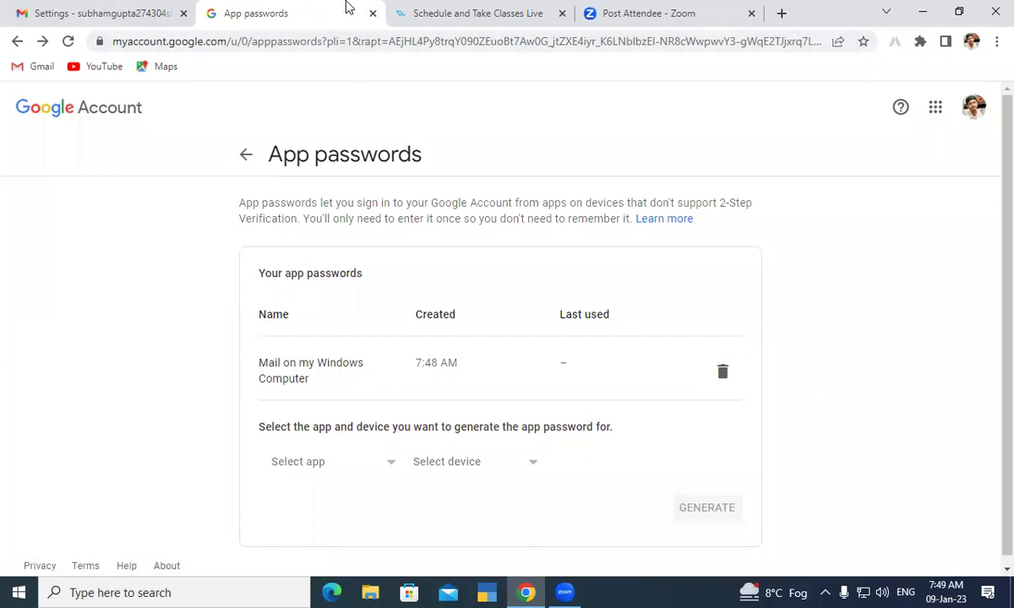
# Close the App passwords browser tab to return to Gmail's Accounts and Import settings.
pyautogui.click(372, 15)
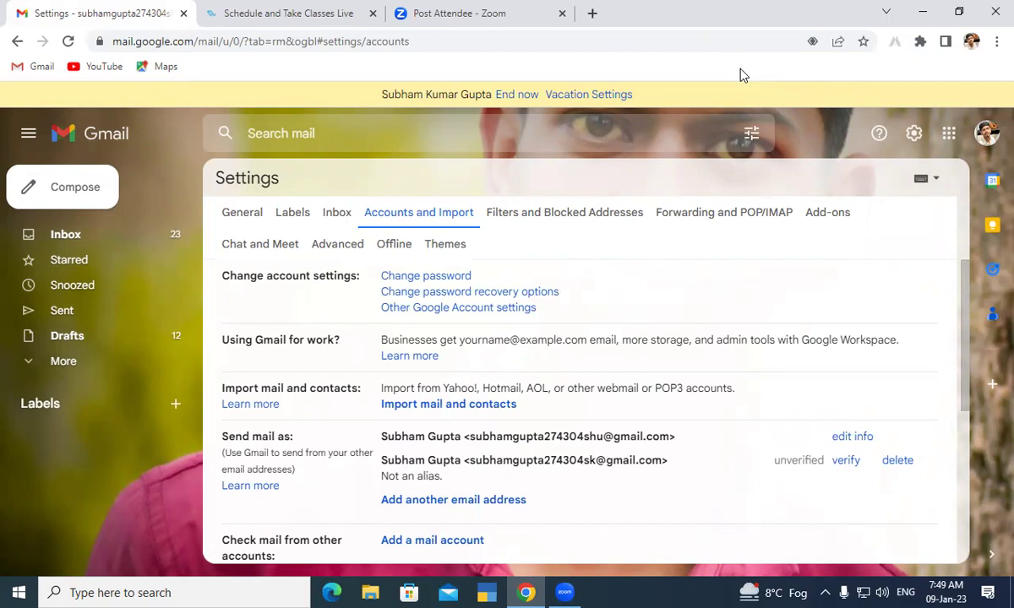
# Enter outlook in the Windows Run box and move the box higher on screen.
pyautogui.press('super+r')
pyautogui.write('outlook')
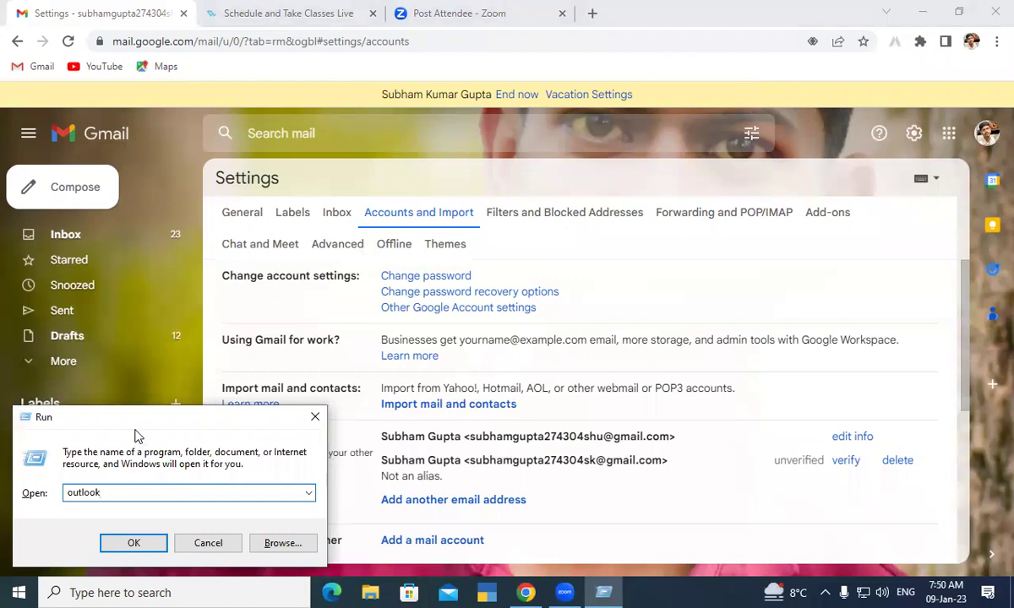
pyautogui.moveTo(139, 420); pyautogui.dragTo(199, 183)
# Launch Outlook 2013, move its welcome window aside, and continue past the Welcome page.
pyautogui.click(194, 317)
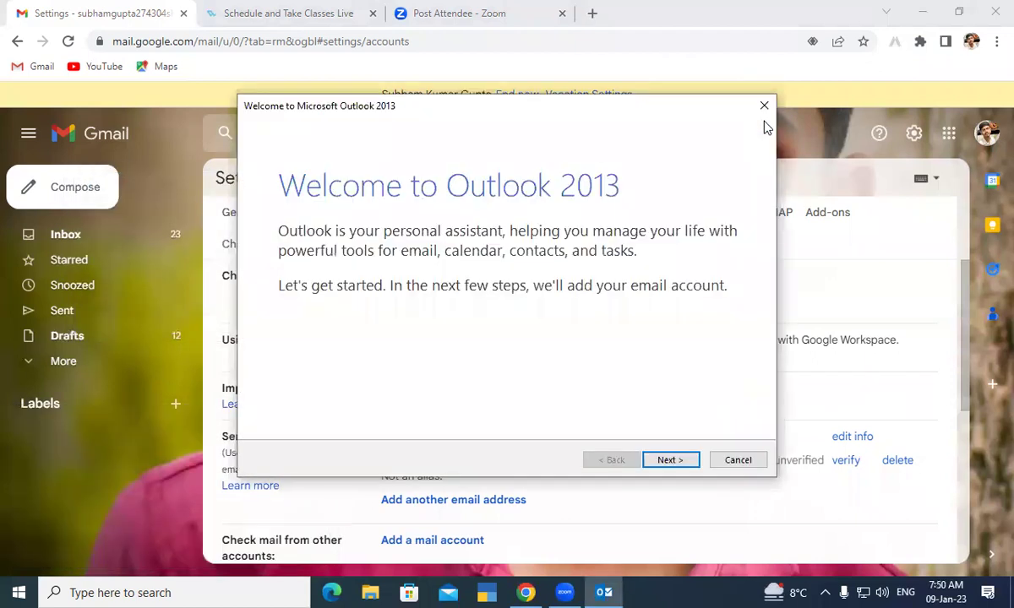
pyautogui.moveTo(459, 113); pyautogui.dragTo(375, 83)
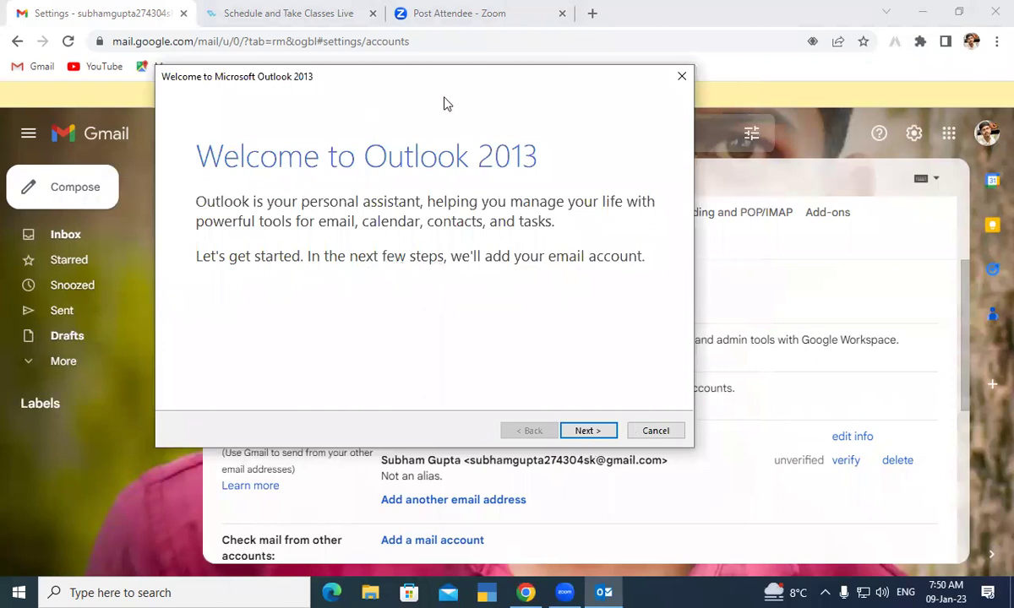
pyautogui.moveTo(427, 91); pyautogui.dragTo(478, 90)
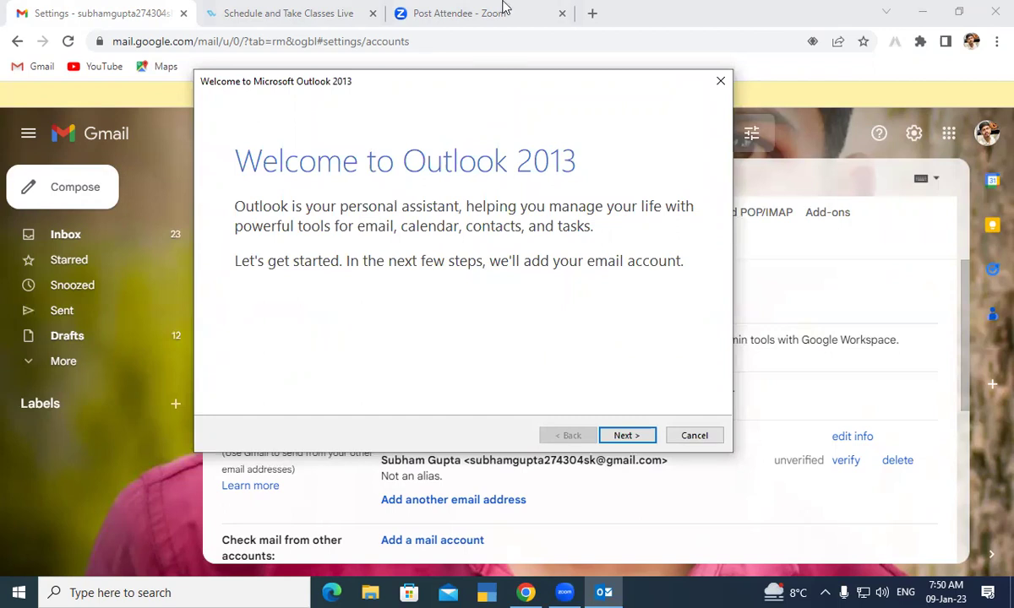
pyautogui.click(622, 436)
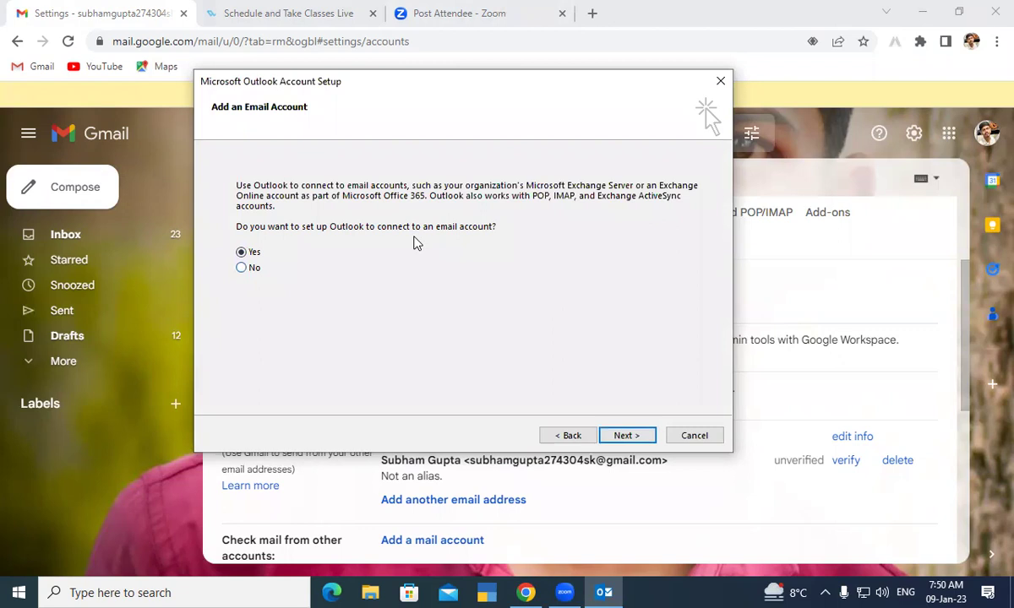
# Confirm adding an email account and enter the account holder's full name in Your Name.
pyautogui.click(627, 436)
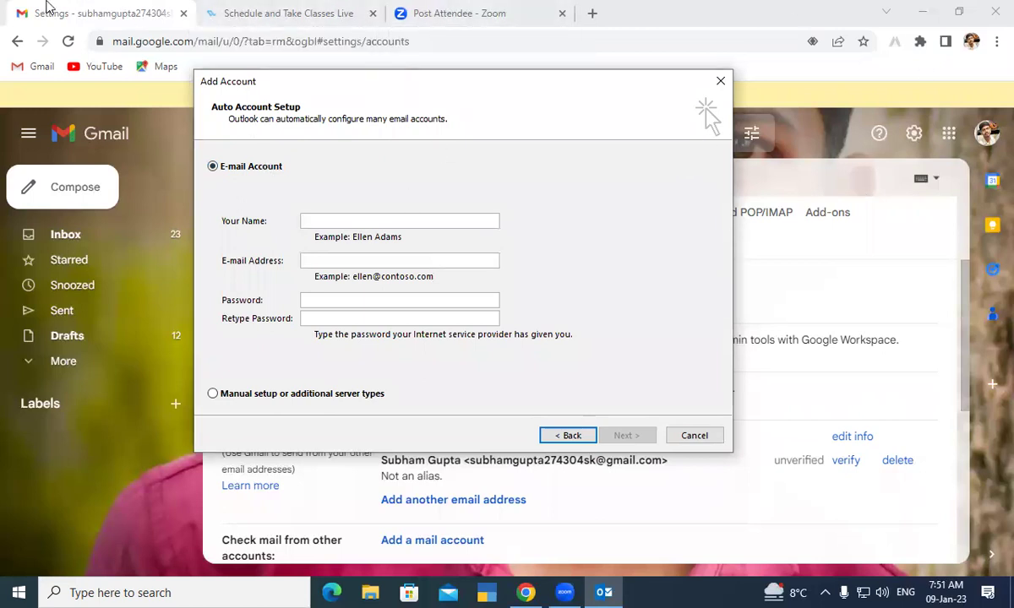
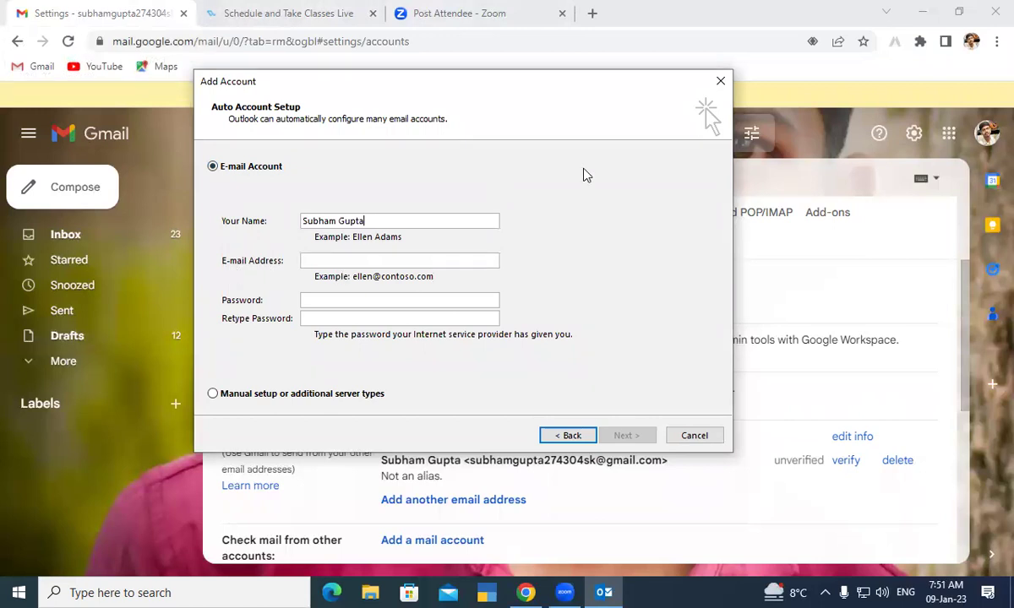
pyautogui.moveTo(469, 91); pyautogui.dragTo(484, 209)
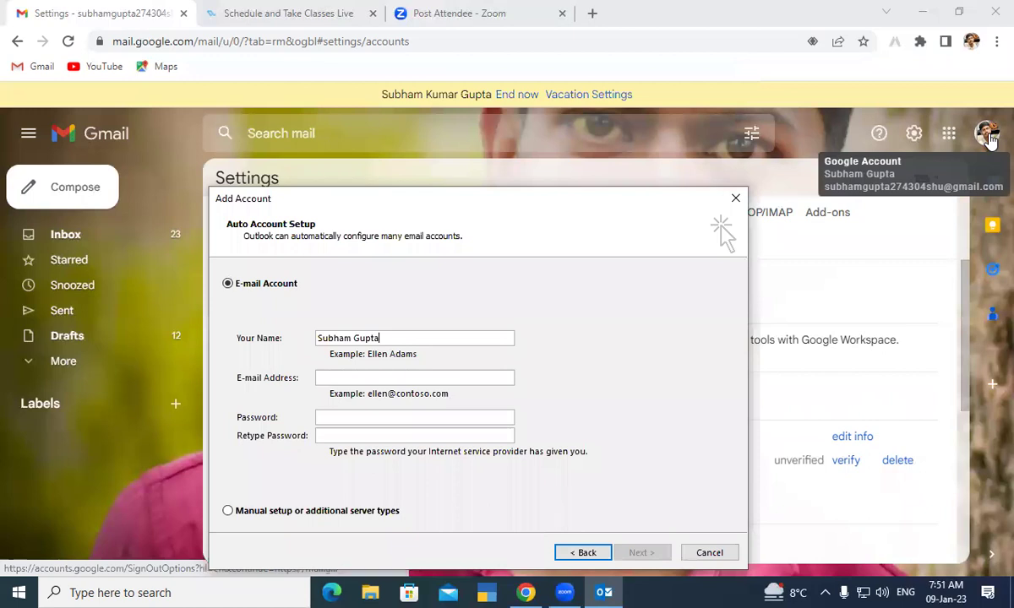
# Copy the Gmail address from the account panel into Outlook's E-mail Address box, then return to Gmail.
pyautogui.click(989, 138)
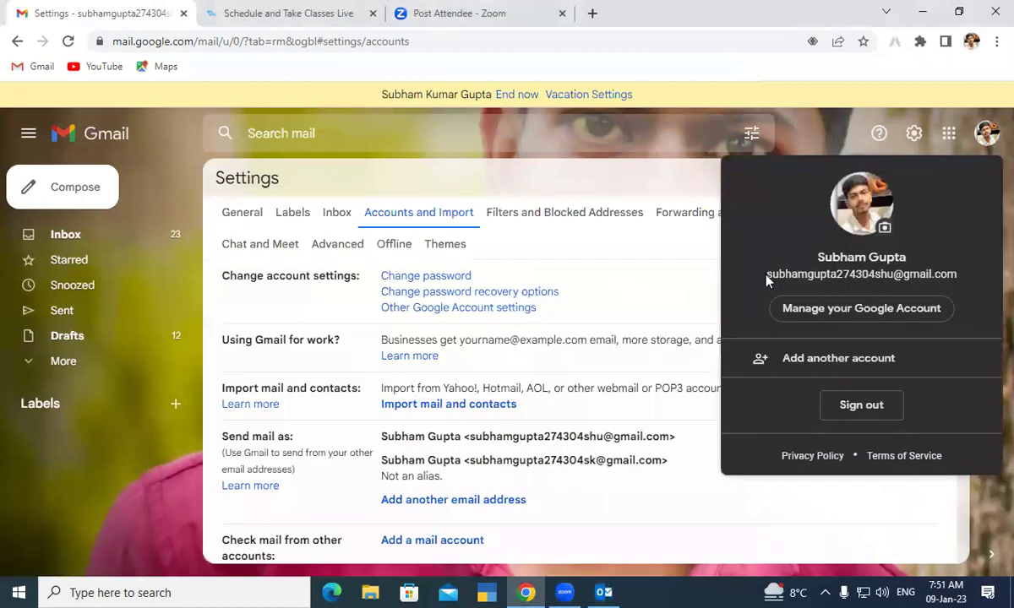
pyautogui.tripleClick(906, 275)
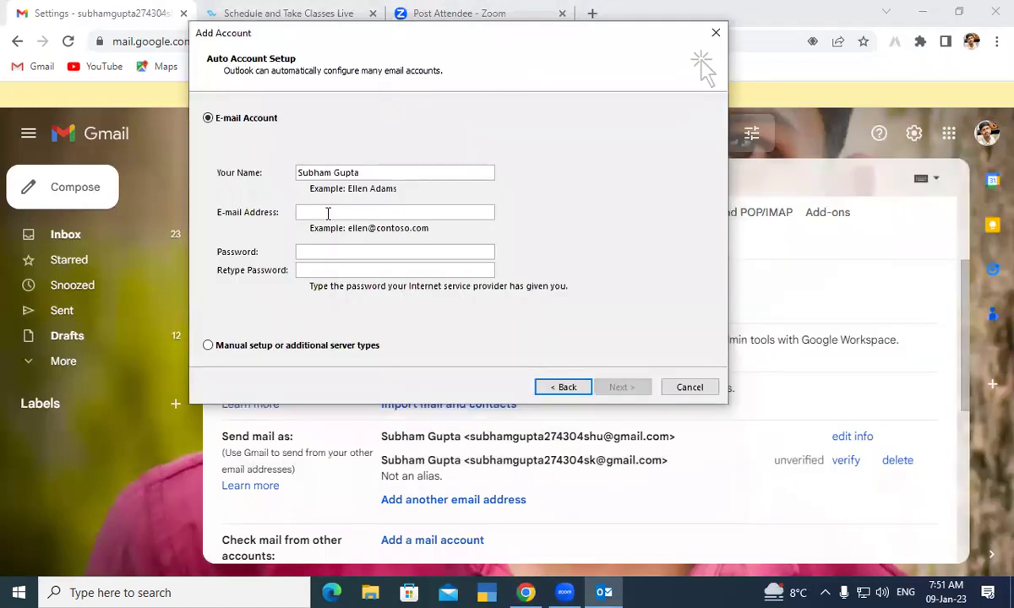
pyautogui.hotkey('ctrl', 'v')
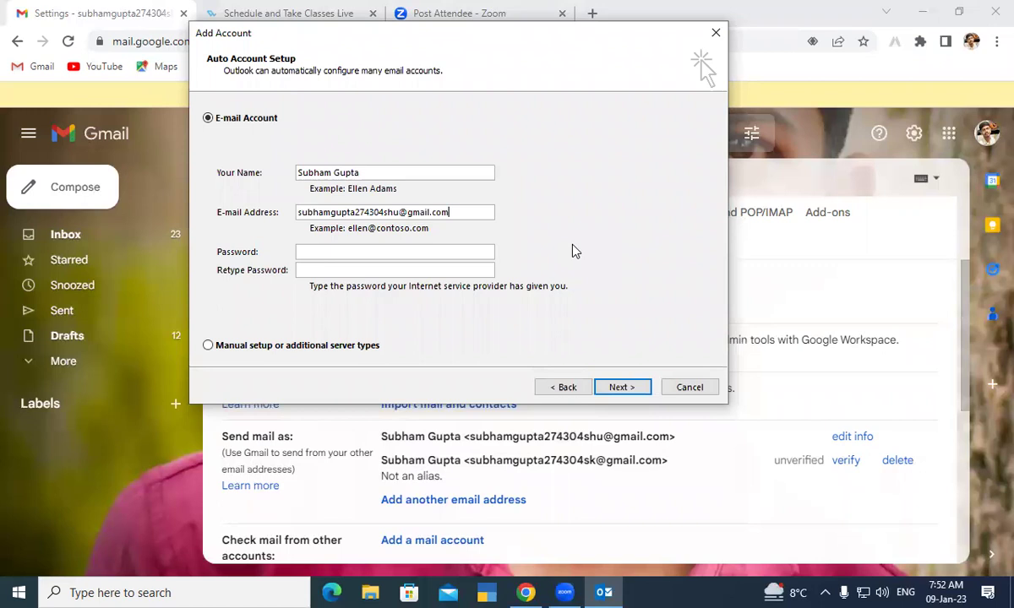
pyautogui.click(308, 253)
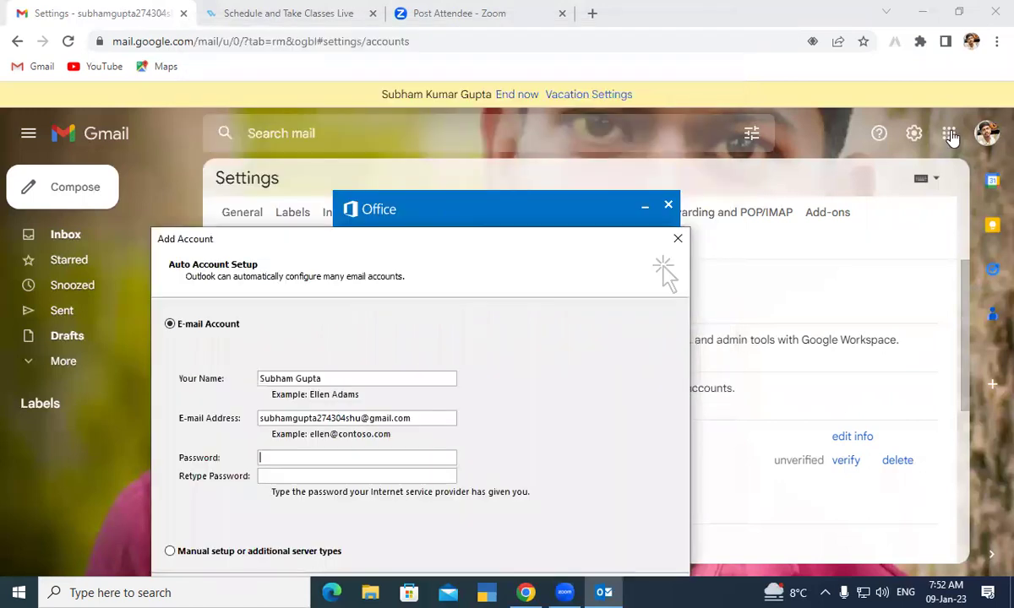
pyautogui.click(916, 134)
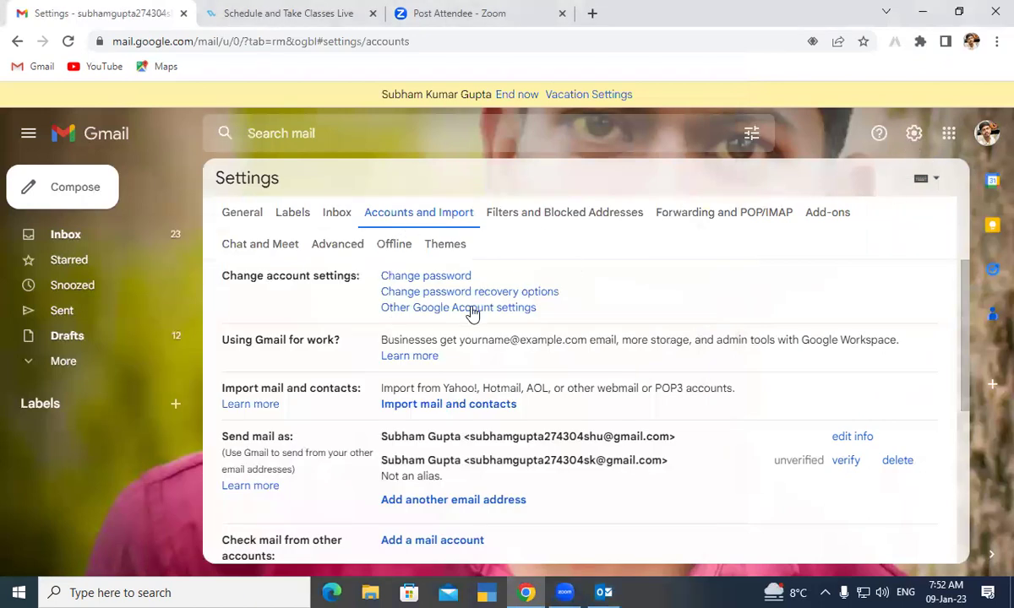
# Go to Google Account Security and open App passwords under Signing in to Google.
pyautogui.click(442, 306)
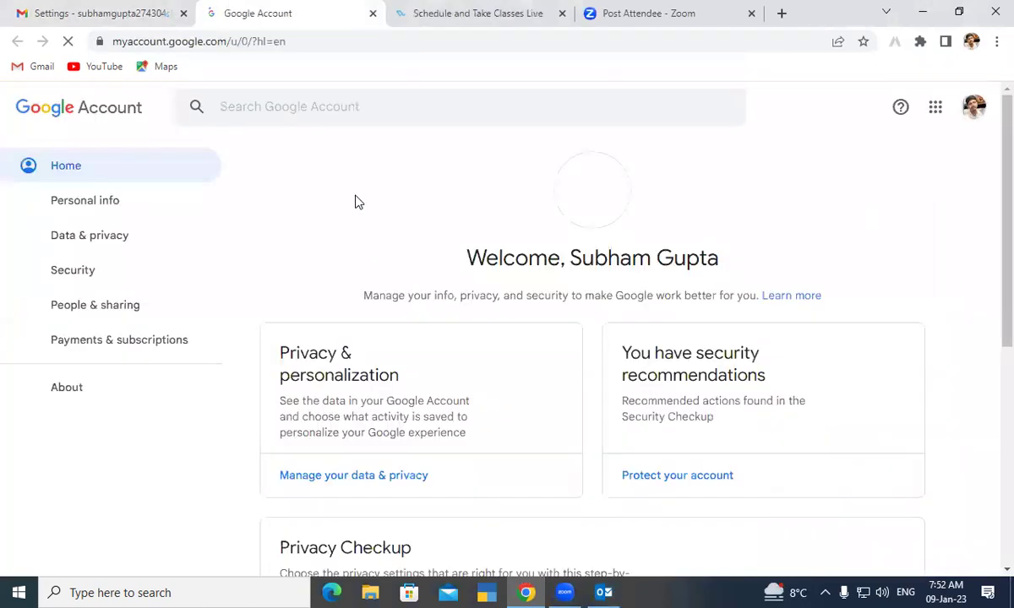
pyautogui.click(89, 279)
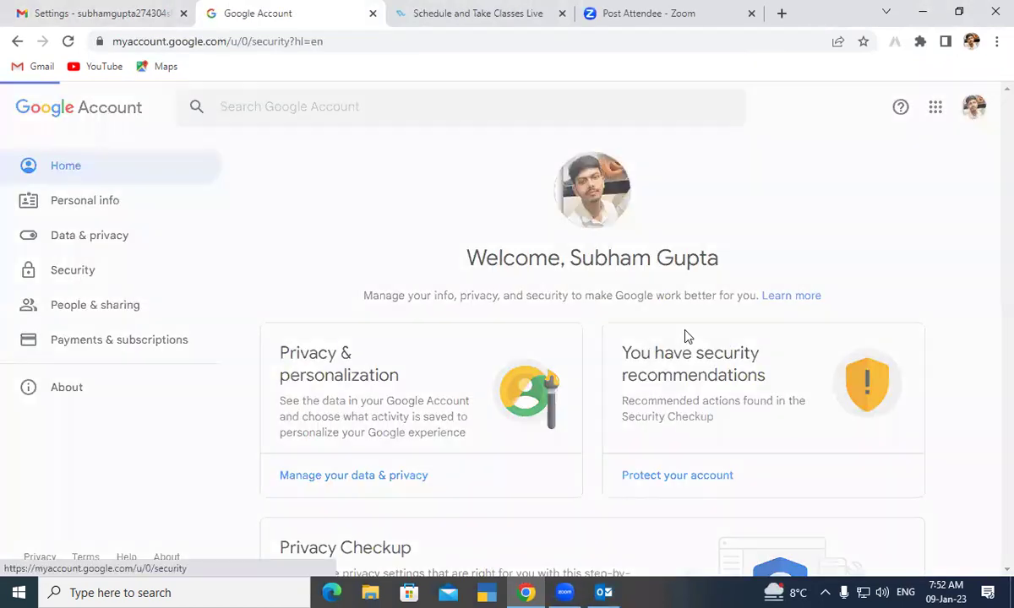
pyautogui.scroll(-1, 596, 300)
pyautogui.scroll(-6, 592, 310)
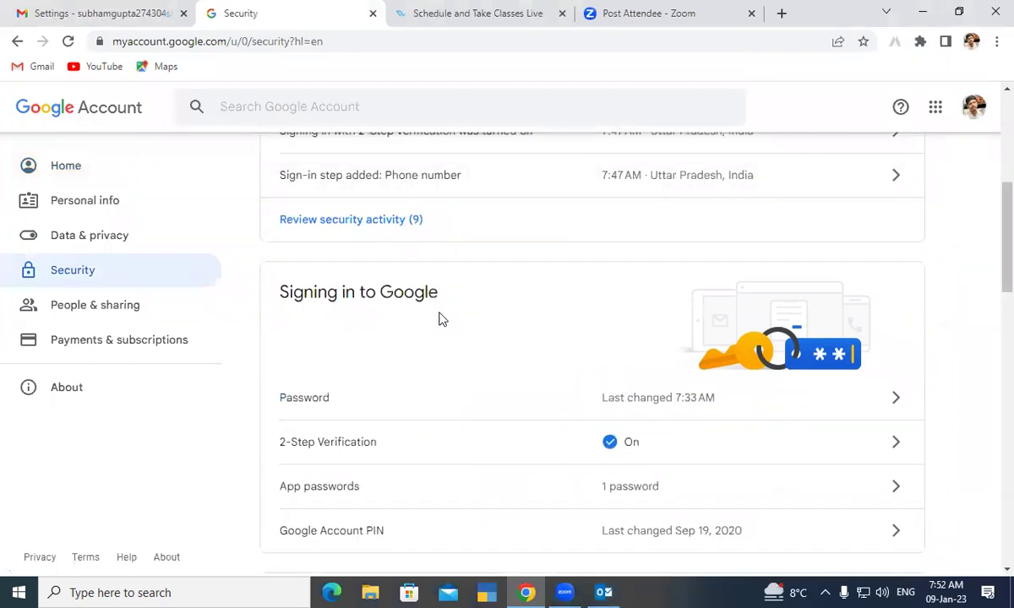
pyautogui.click(661, 335)
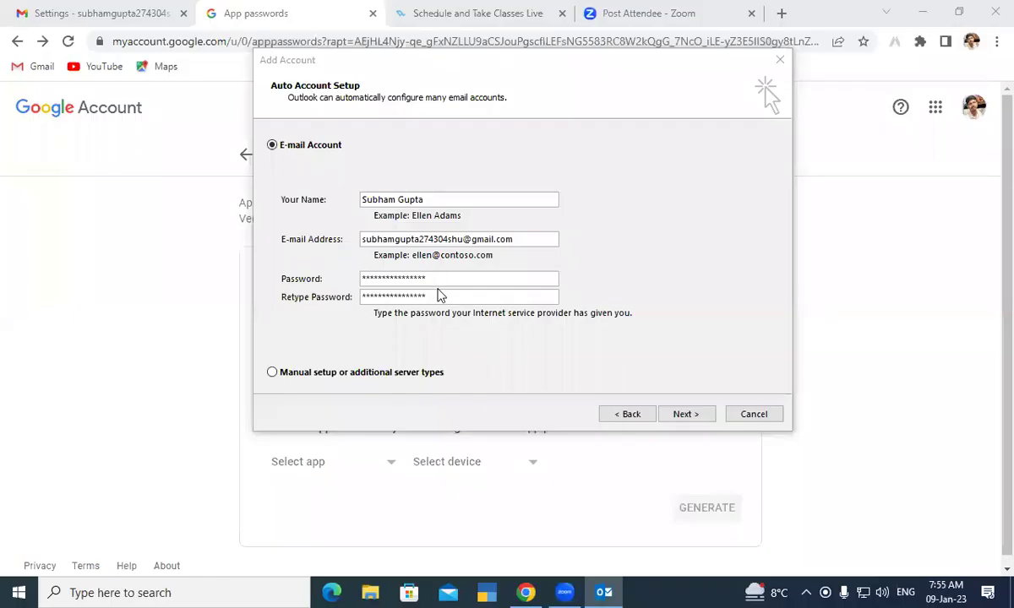
# Reposition the Add Account dialog and submit the name, Gmail address and app password.
pyautogui.click(441, 279)
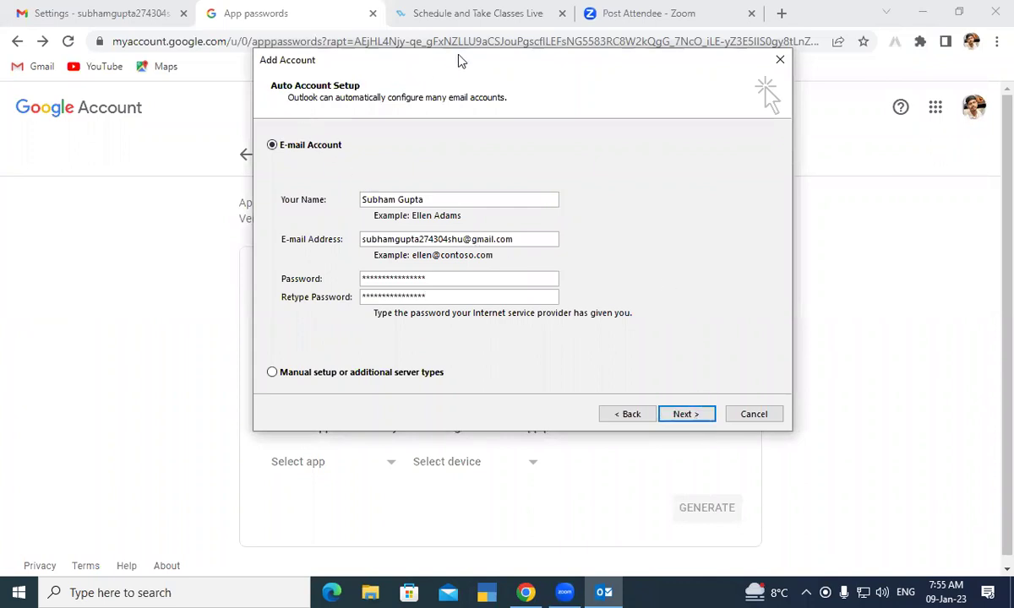
pyautogui.moveTo(473, 57); pyautogui.dragTo(388, 60)
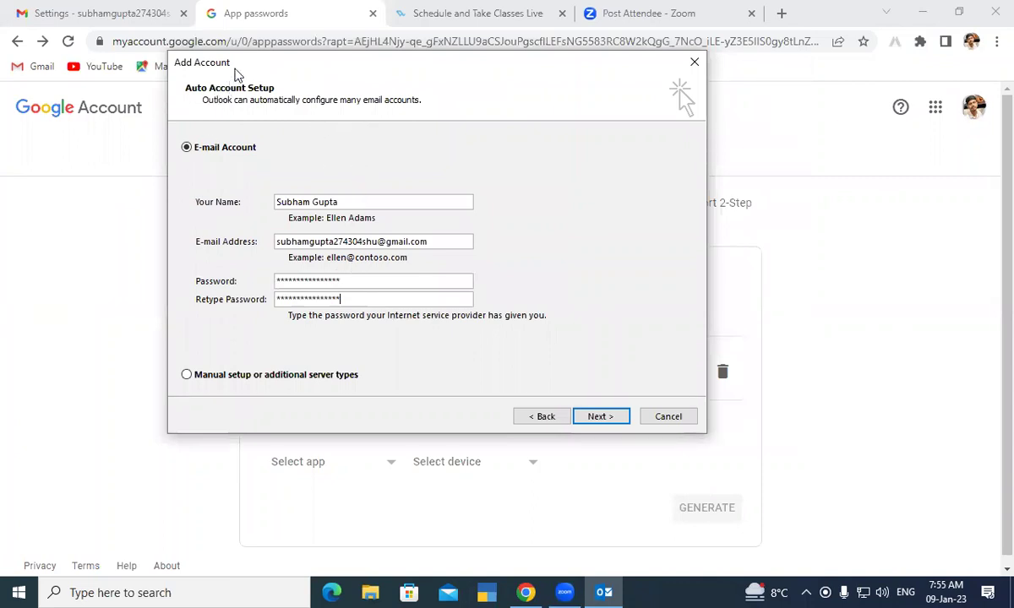
pyautogui.moveTo(243, 70); pyautogui.dragTo(248, 71)
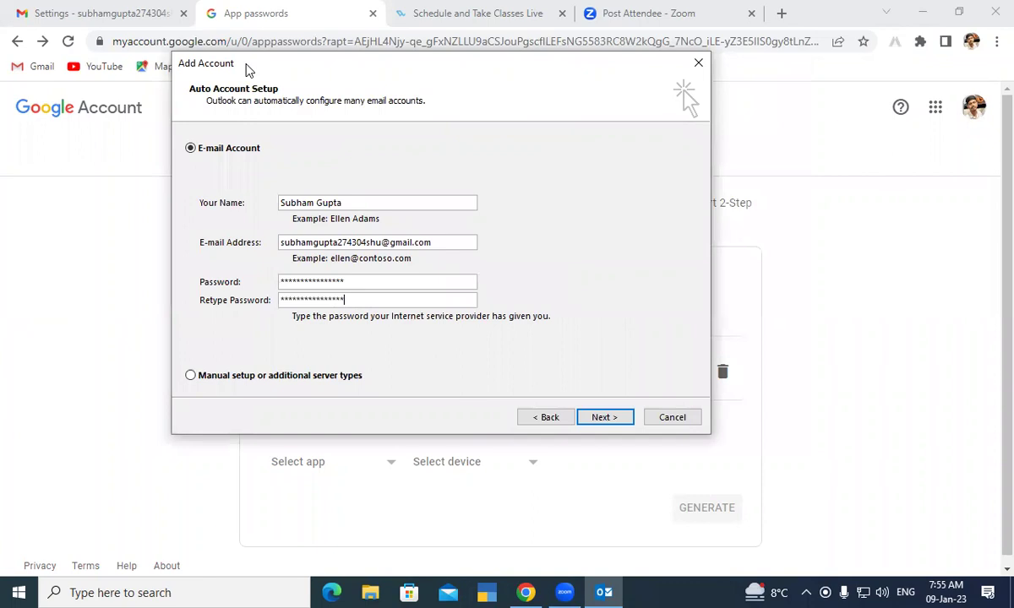
pyautogui.moveTo(248, 71); pyautogui.dragTo(252, 59)
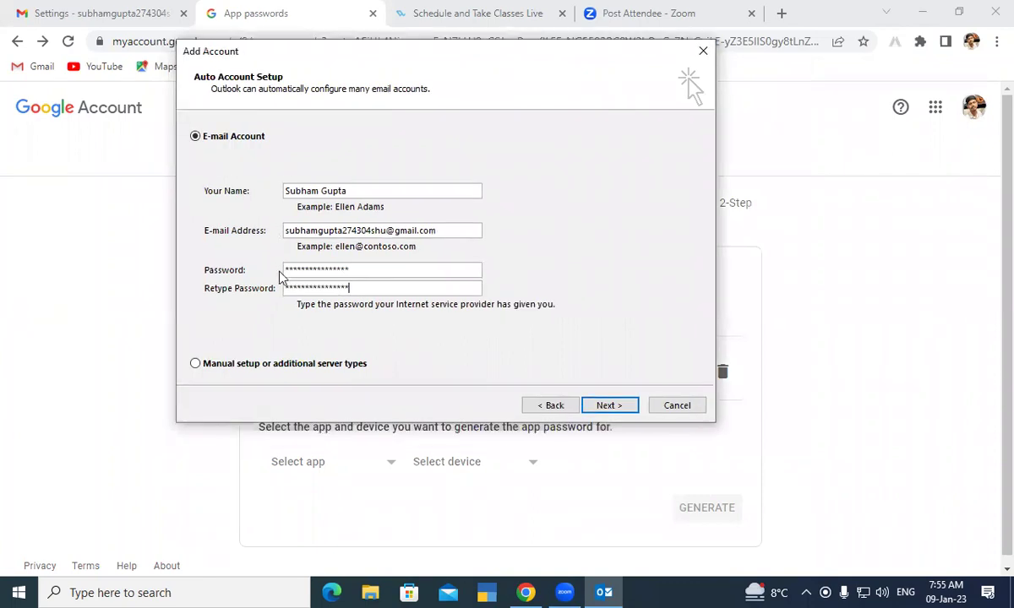
pyautogui.click(611, 406)
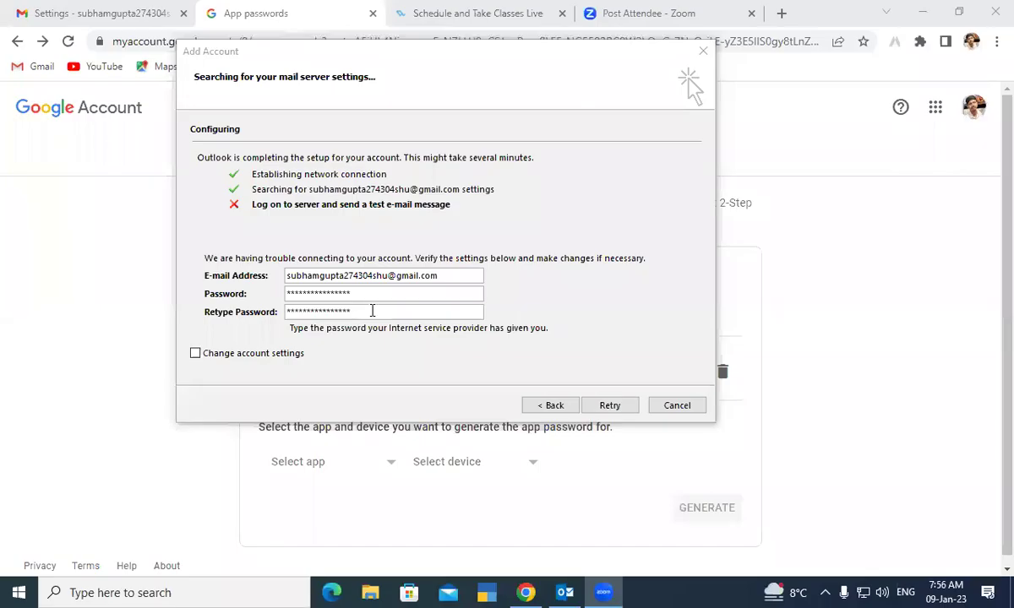
# Retry the connection test until the IMAP account is configured, then finish setup.
pyautogui.click(610, 407)
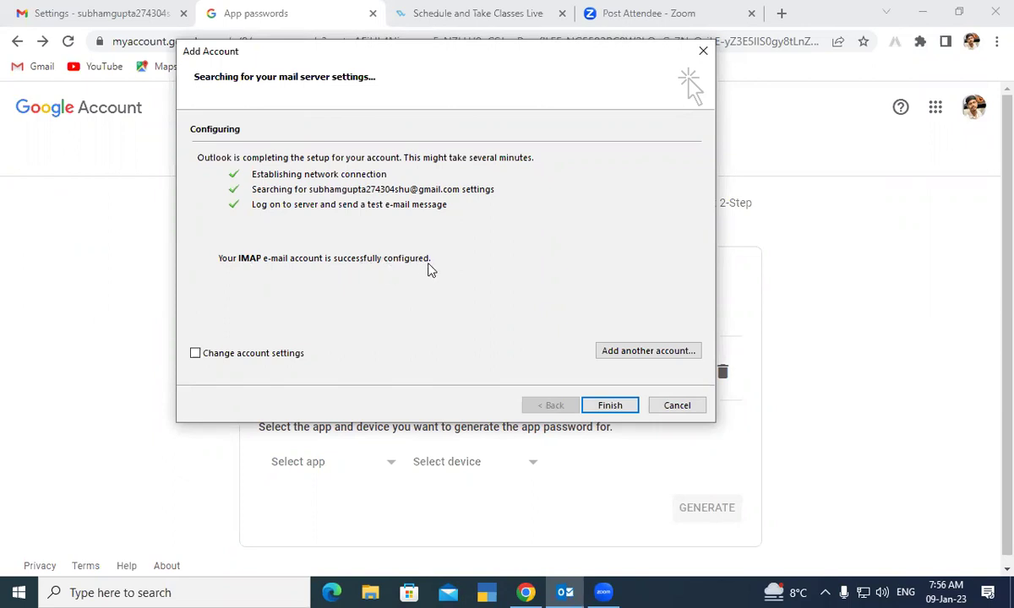
pyautogui.click(617, 408)
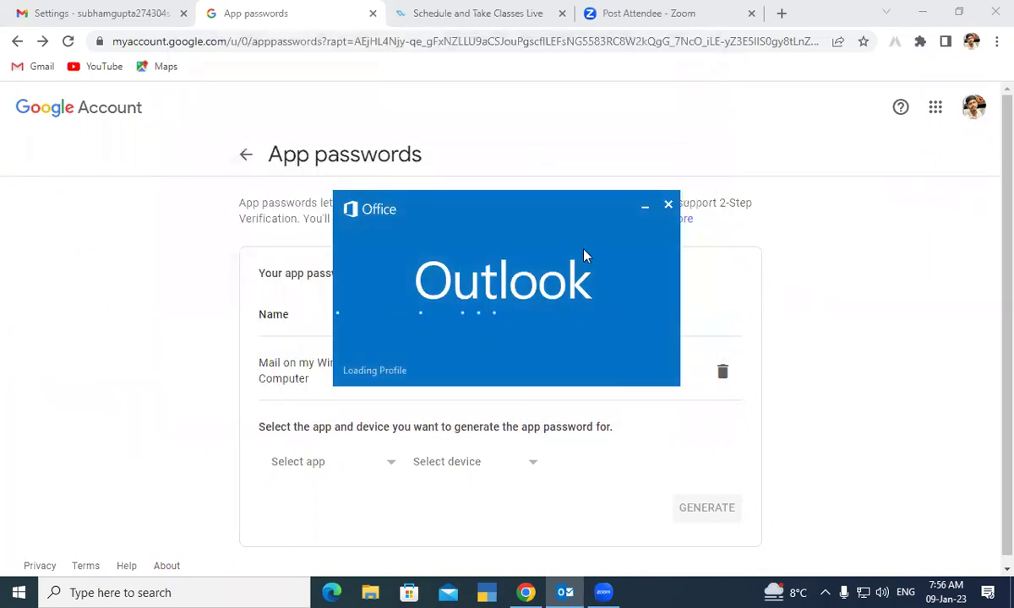